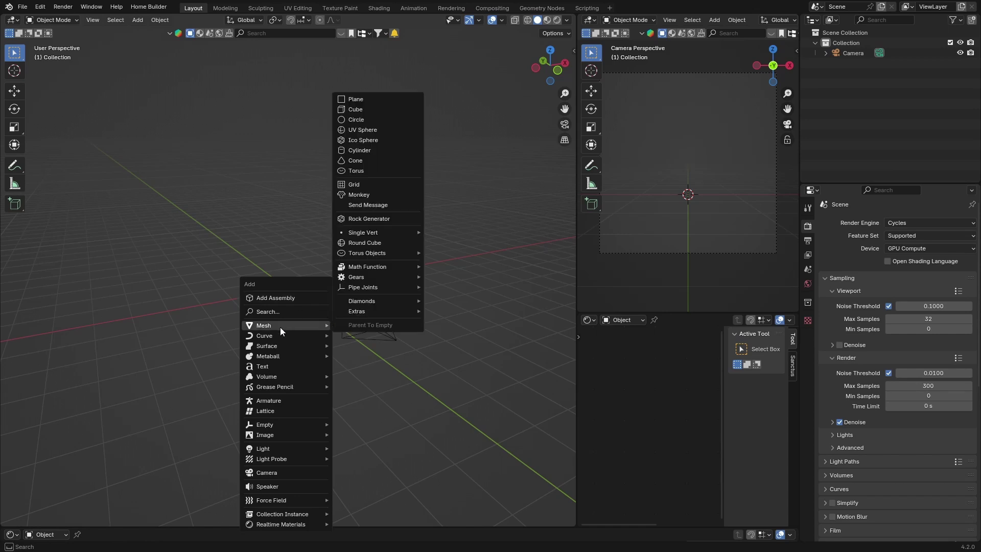
Add a Suzanne monkey head and give it a Subdivision Surface modifier
click(360, 195)
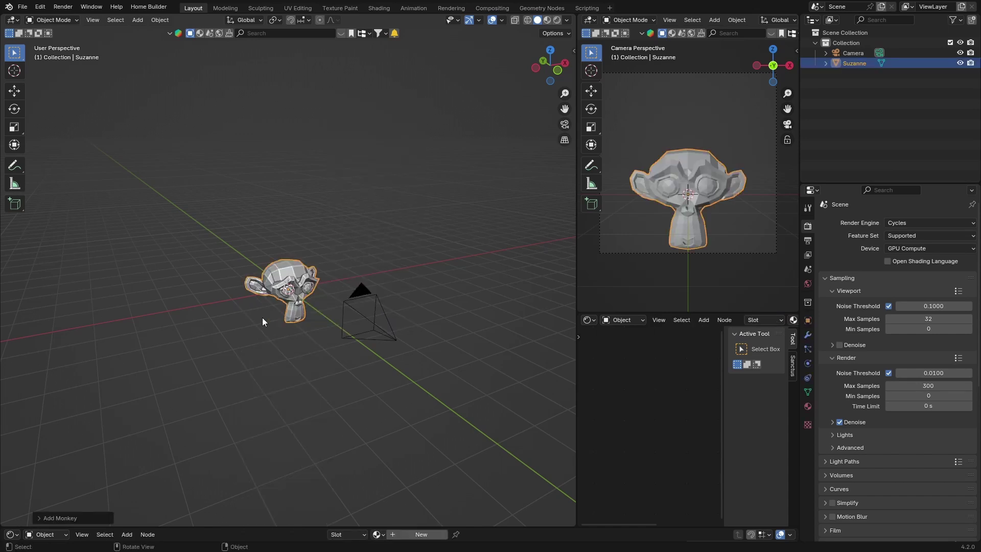
scroll(262, 317, up, 5)
click(807, 334)
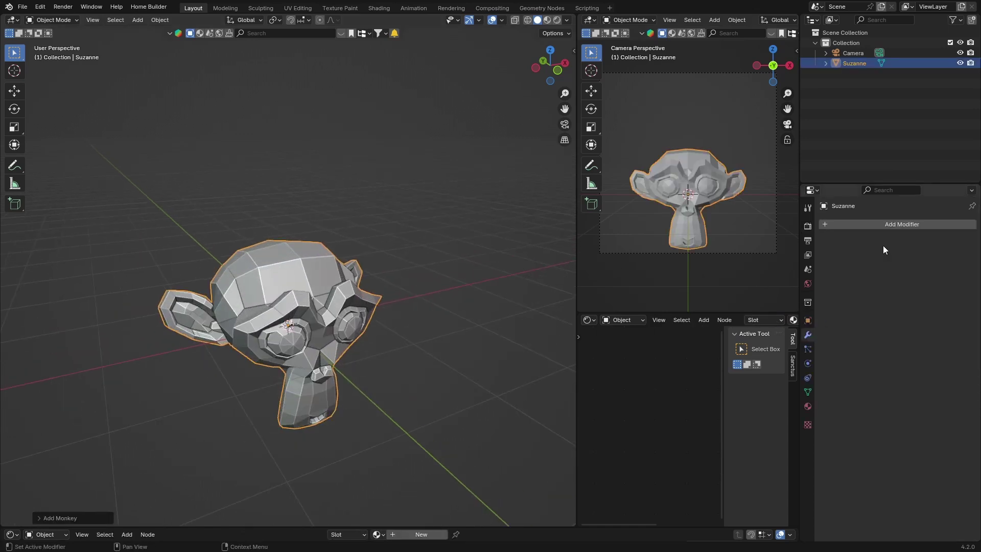
click(888, 226)
click(848, 227)
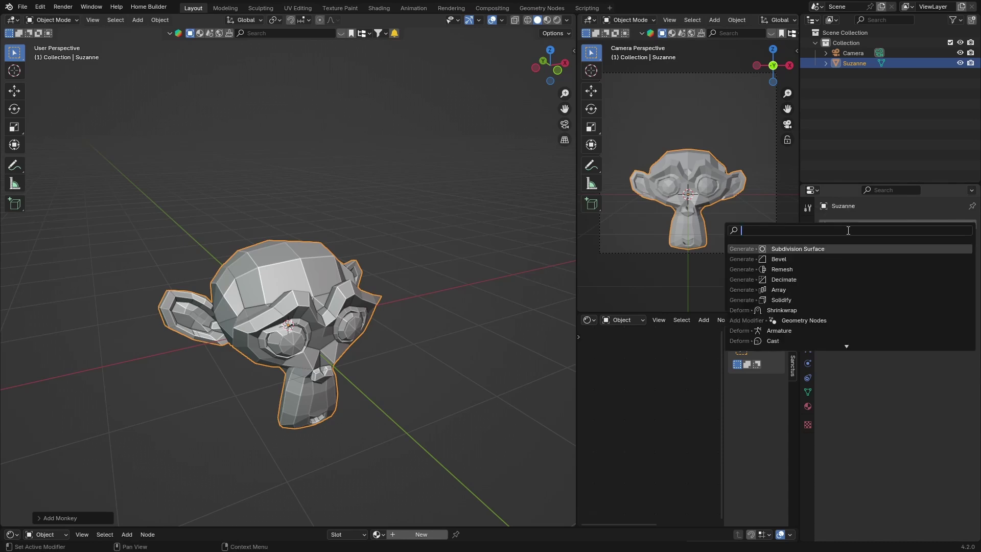
text(su)
key(Down)
key(Return)
Set the subdivision viewport level to 2 and shade Suzanne smooth
click(963, 269)
right_click(264, 280)
click(265, 281)
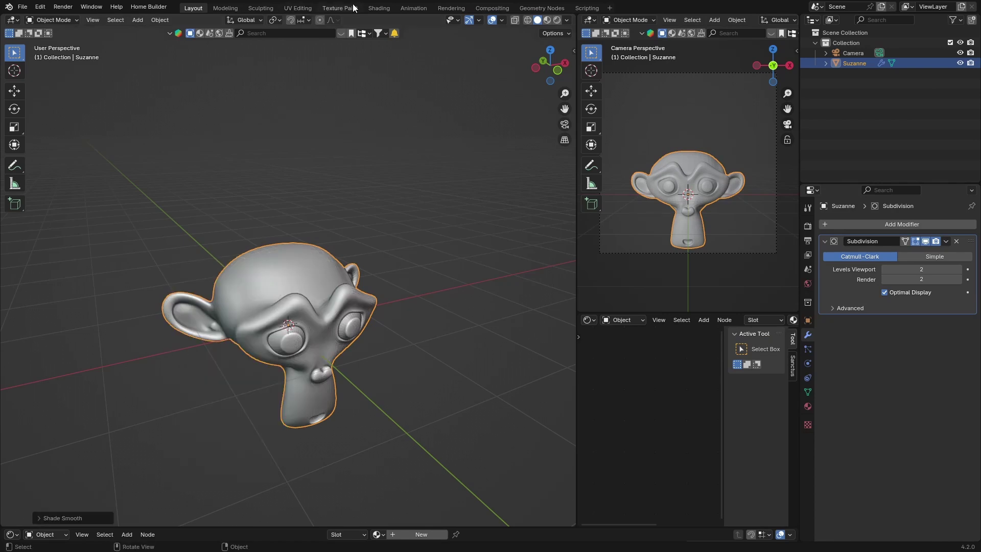
click(379, 9)
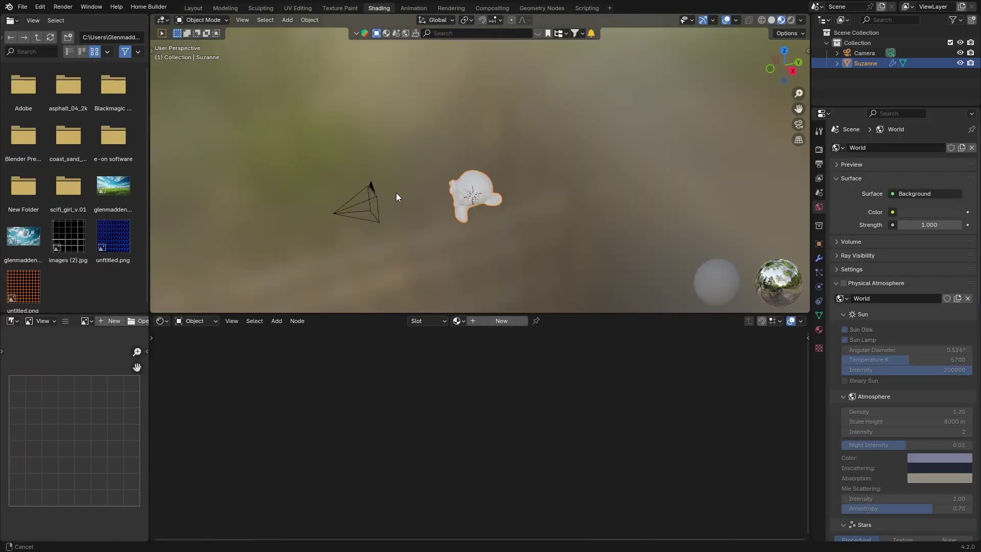
Create a new Principled BSDF material for Suzanne in the Shading workspace
scroll(434, 170, up, 8)
middle_drag(434, 170, 526, 104)
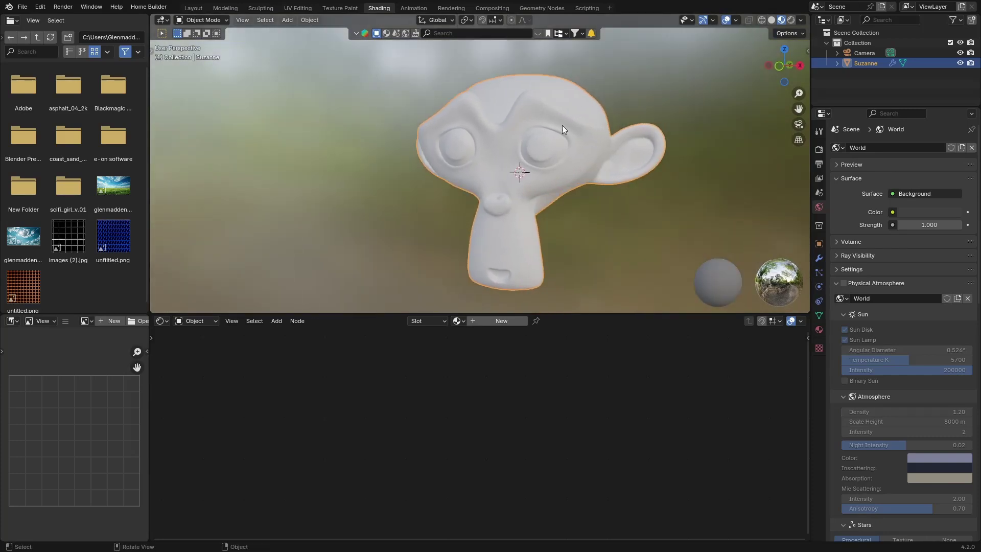
click(500, 320)
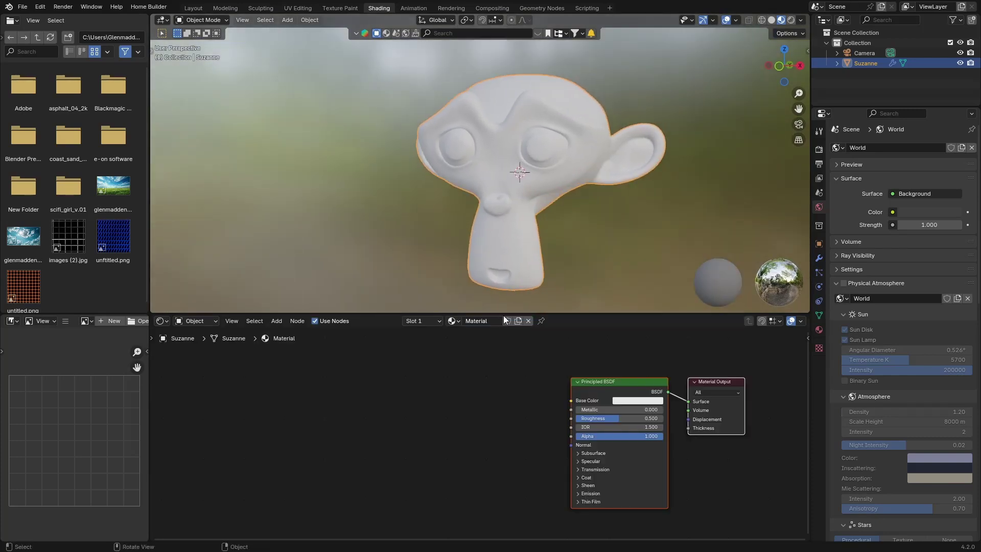
Switch the viewport to rendered shading using the park HDRI instead of the scene world
click(791, 21)
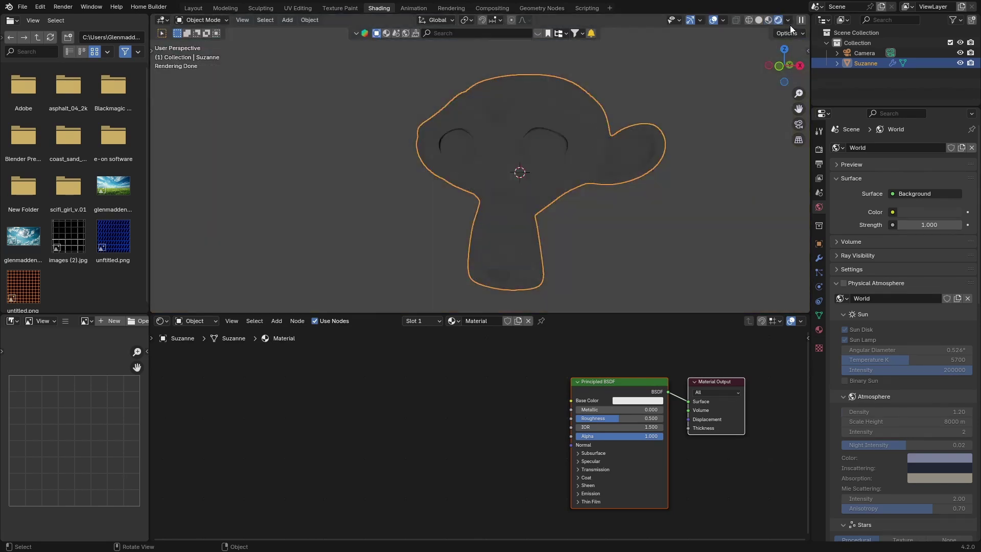
click(787, 21)
click(730, 116)
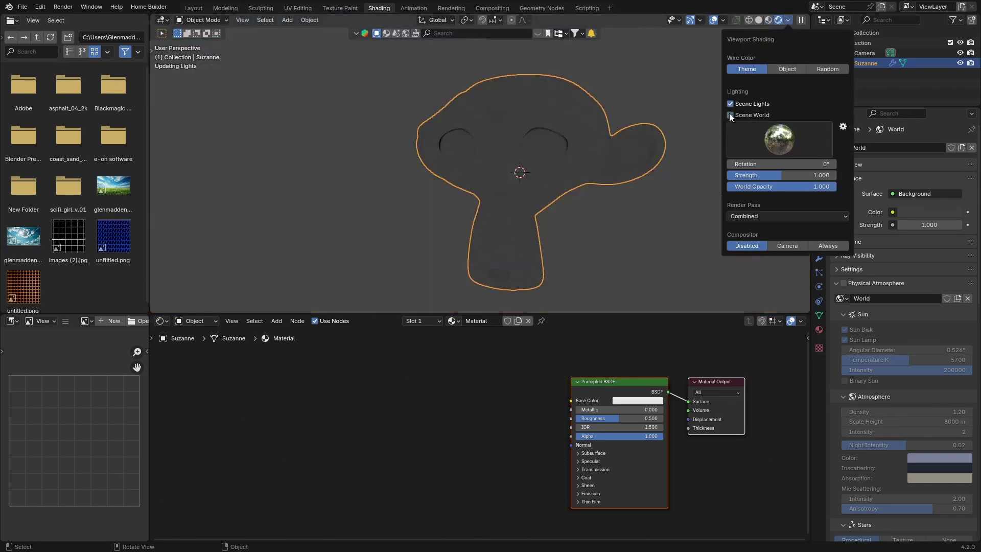
middle_drag(351, 189, 534, 162)
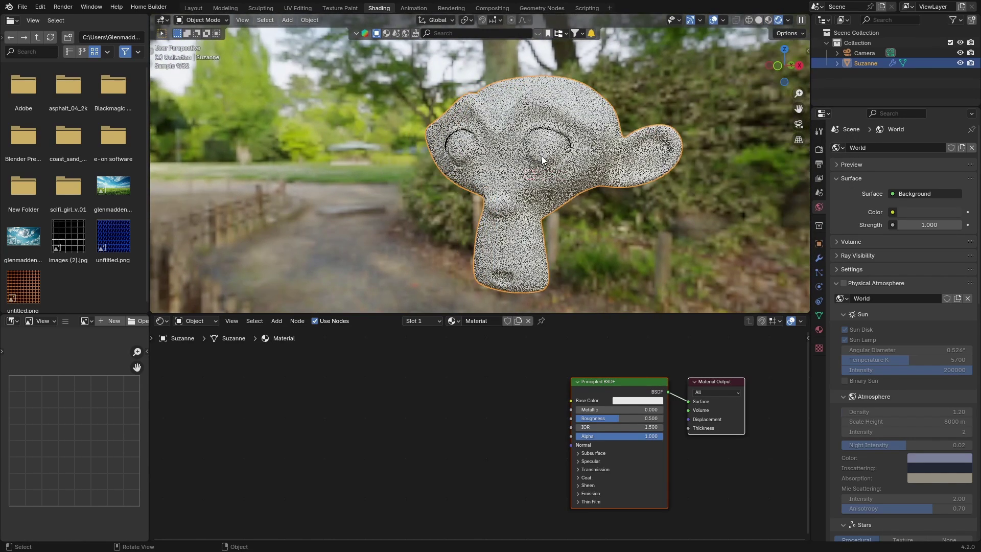
drag(382, 314, 382, 295)
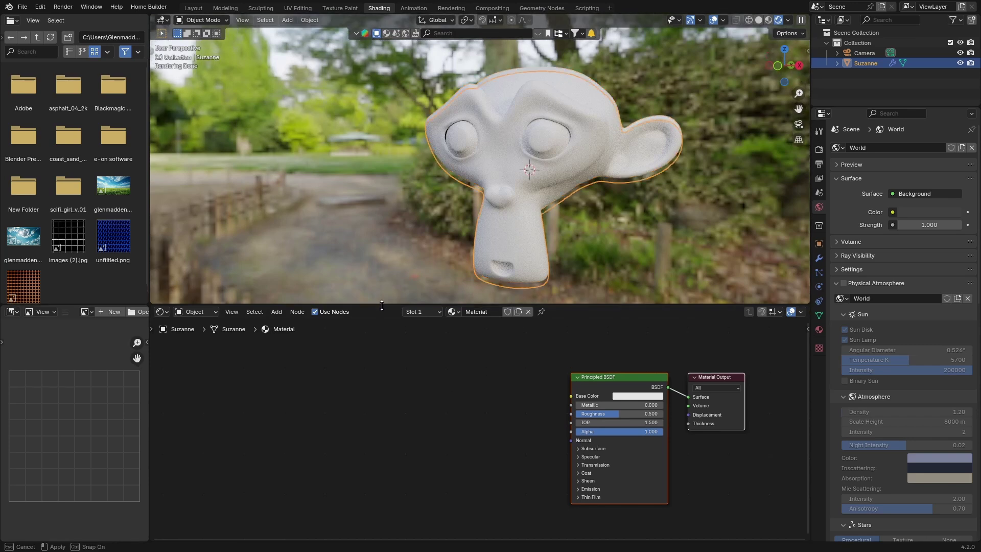
key(shift+a)
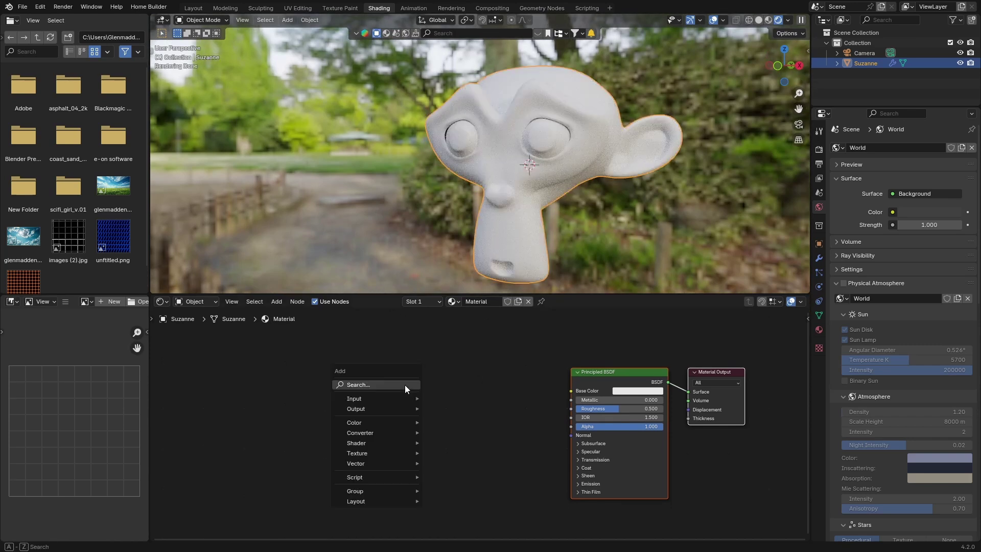
Add a Noise Texture and a Color Ramp node left of the Principled BSDF
text(noi)
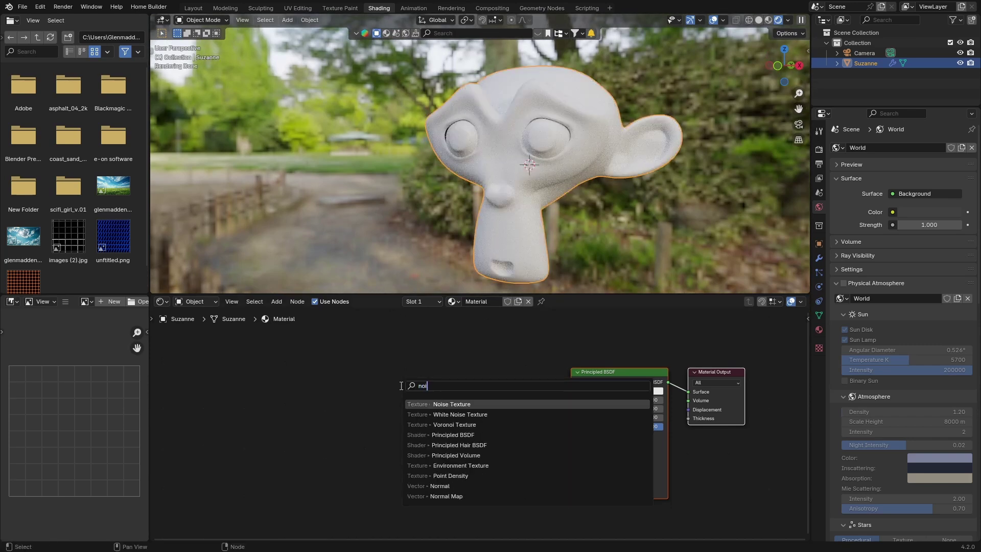
key(Return)
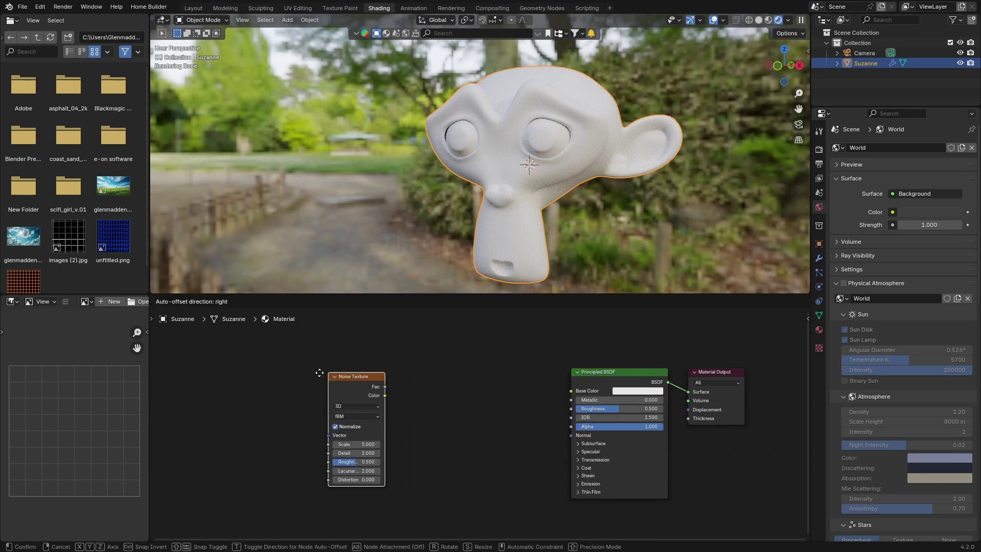
click(310, 375)
key(shift+a)
text(c)
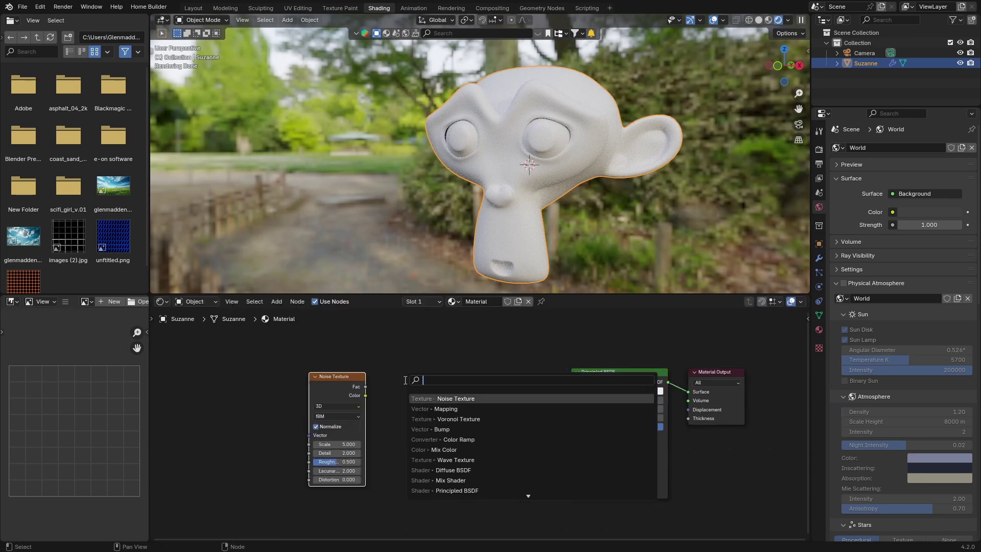
text(olo)
key(Down)
key(Return)
click(503, 386)
Wire noise Fac into the Color Ramp, ramp Color into Base Color, and add Mapping via Ctrl+T
drag(534, 394, 571, 392)
drag(480, 394, 475, 398)
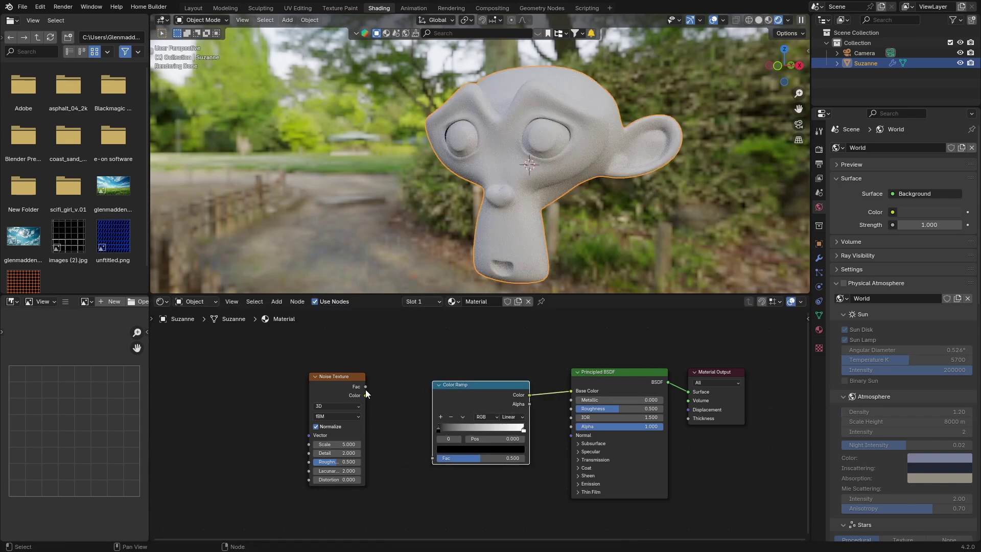
drag(365, 386, 433, 458)
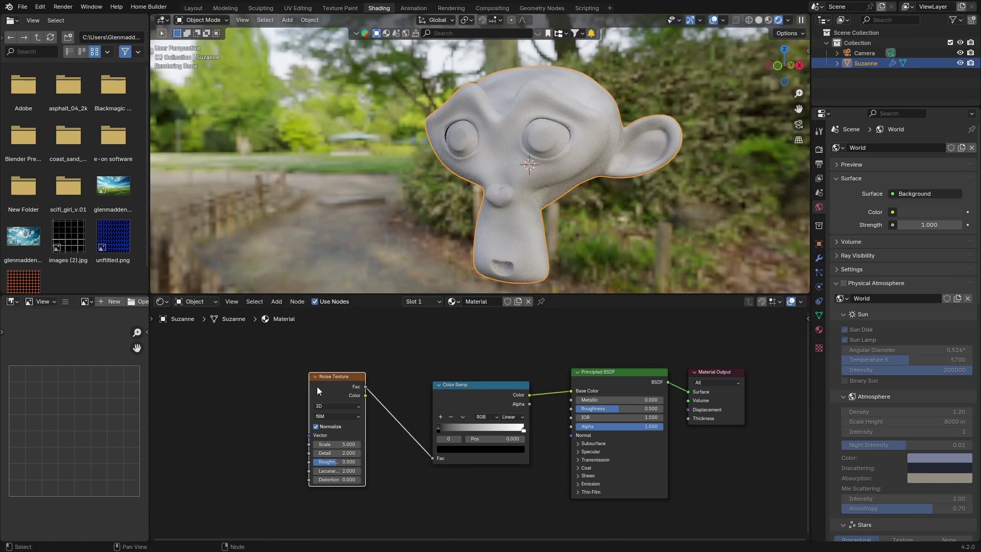
drag(317, 387, 352, 399)
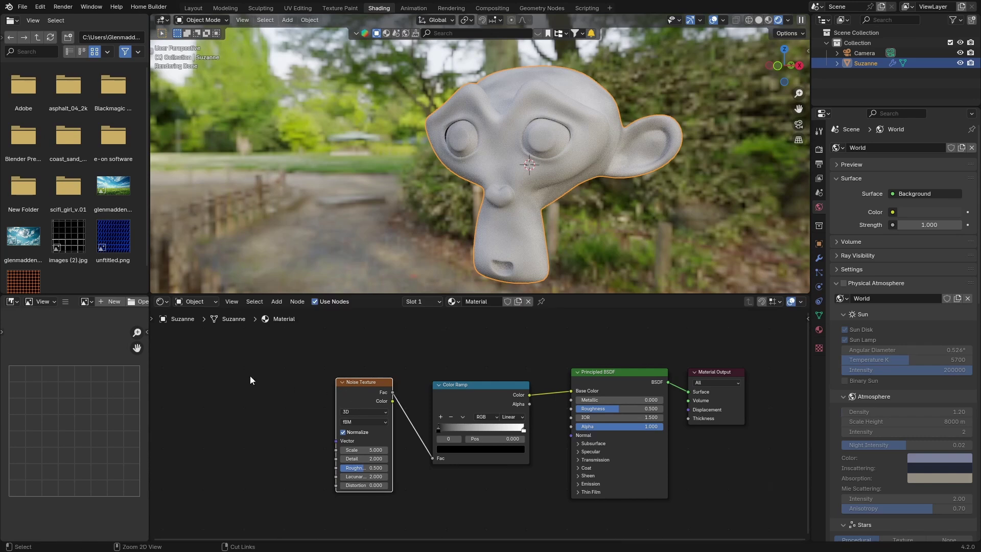
key(ctrl+t)
middle_drag(238, 363, 259, 342)
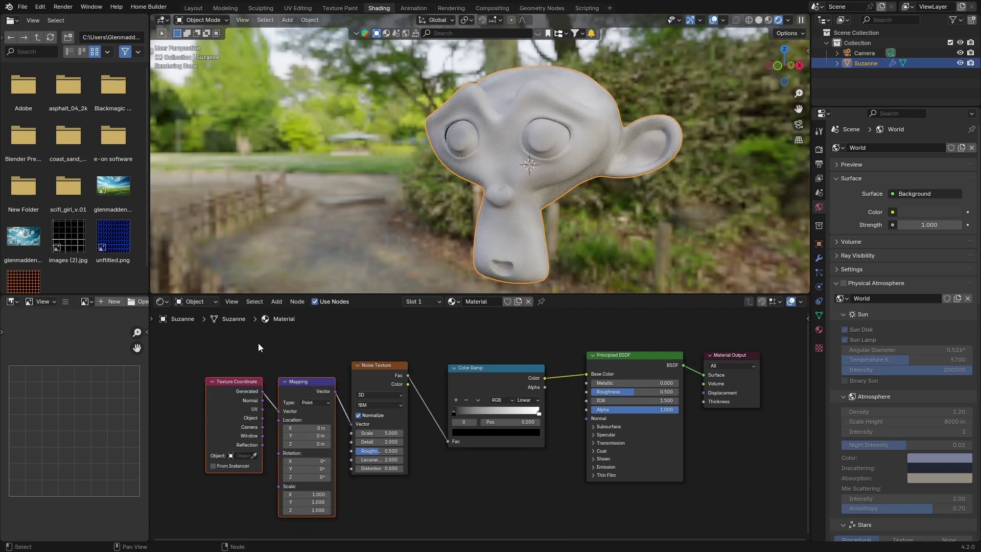
click(45, 6)
click(73, 137)
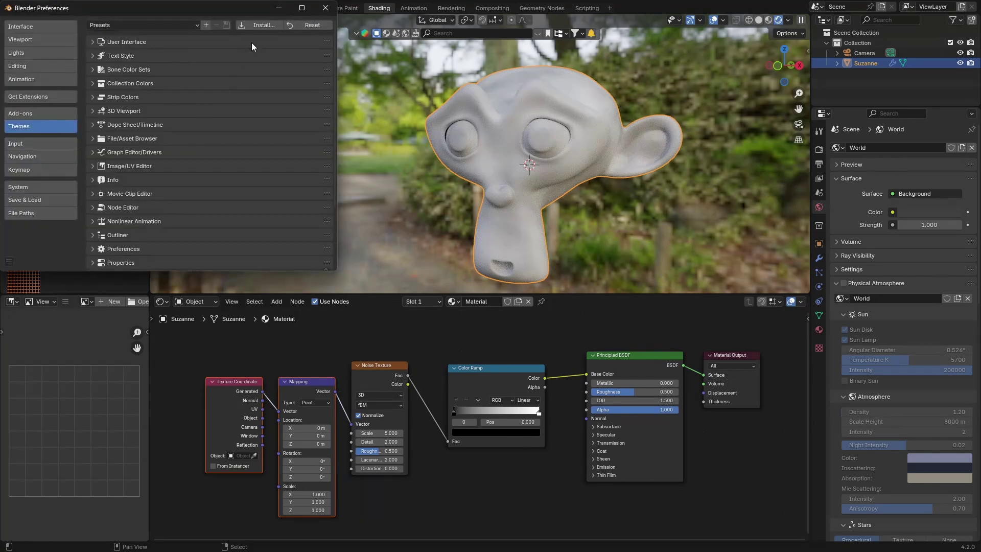
click(27, 115)
click(142, 26)
text(no)
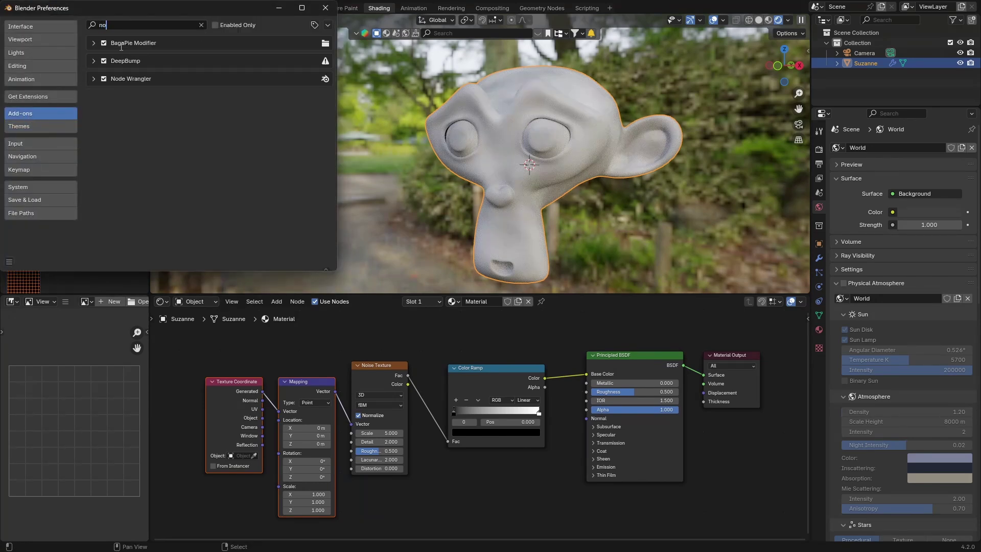
click(324, 7)
middle_drag(222, 339, 254, 329)
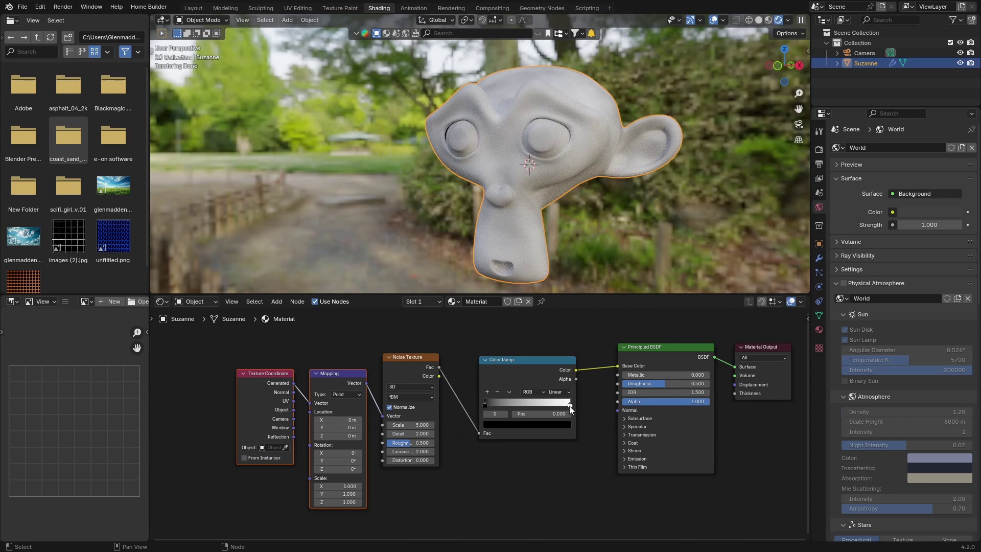
Make the Color Ramp stop black and move the right stop to position 0.764
click(536, 423)
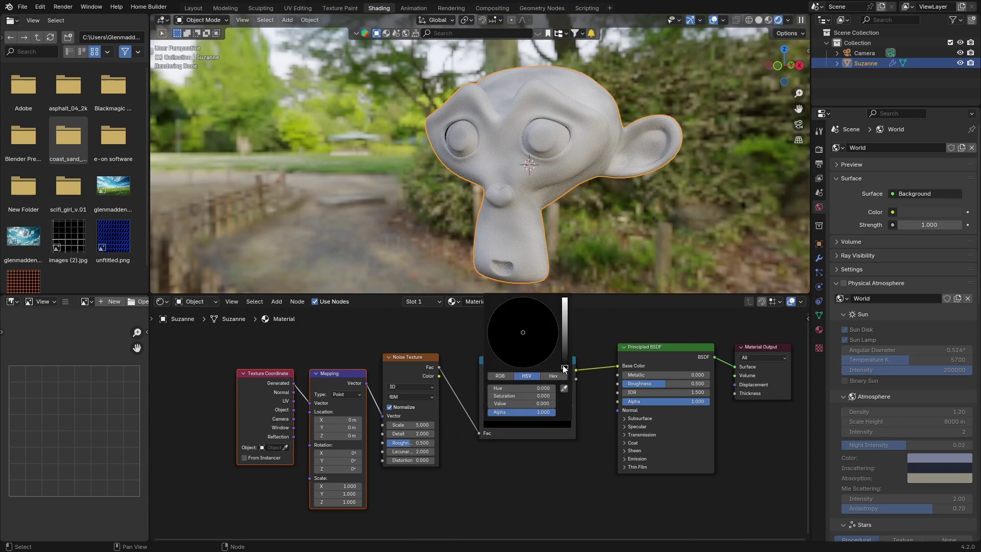
click(565, 311)
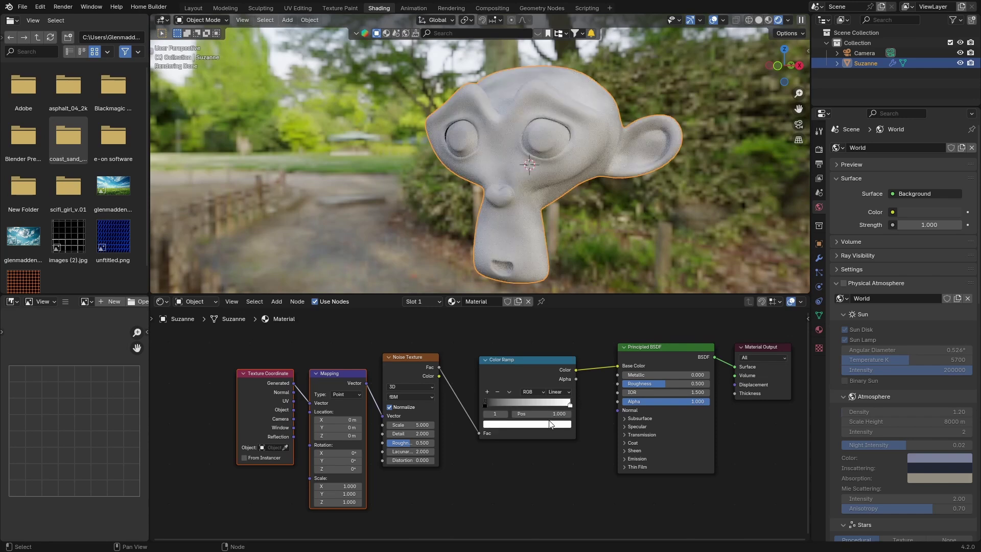
click(566, 307)
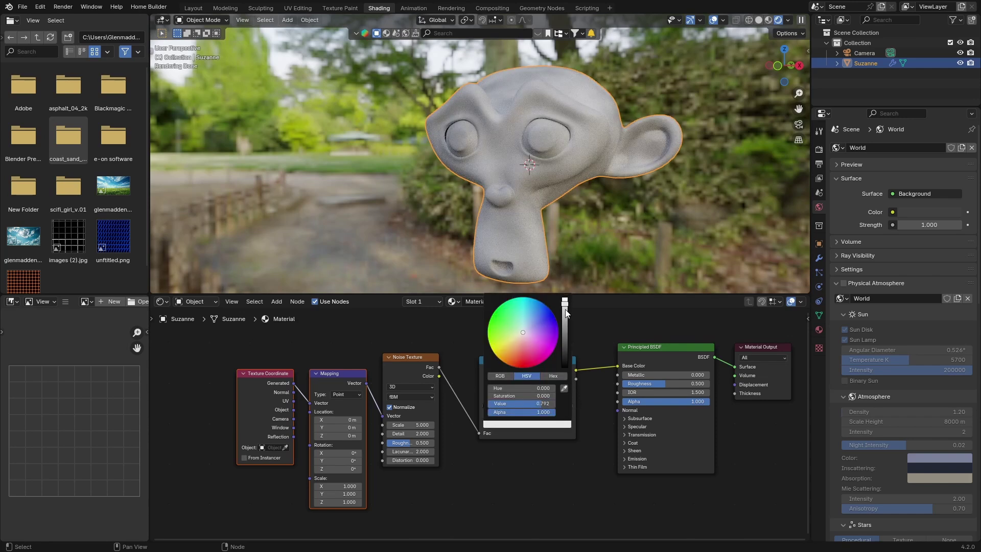
click(565, 365)
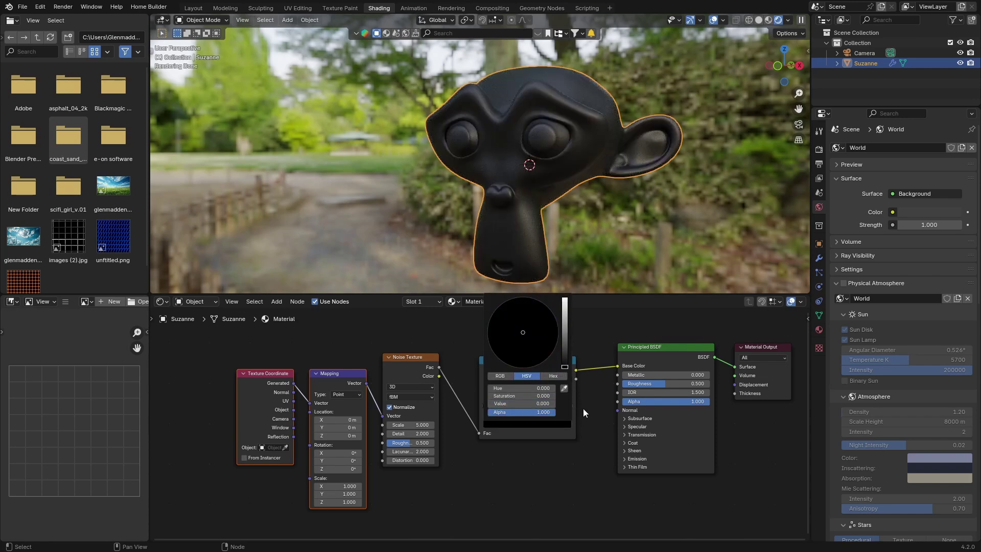
drag(568, 403, 527, 402)
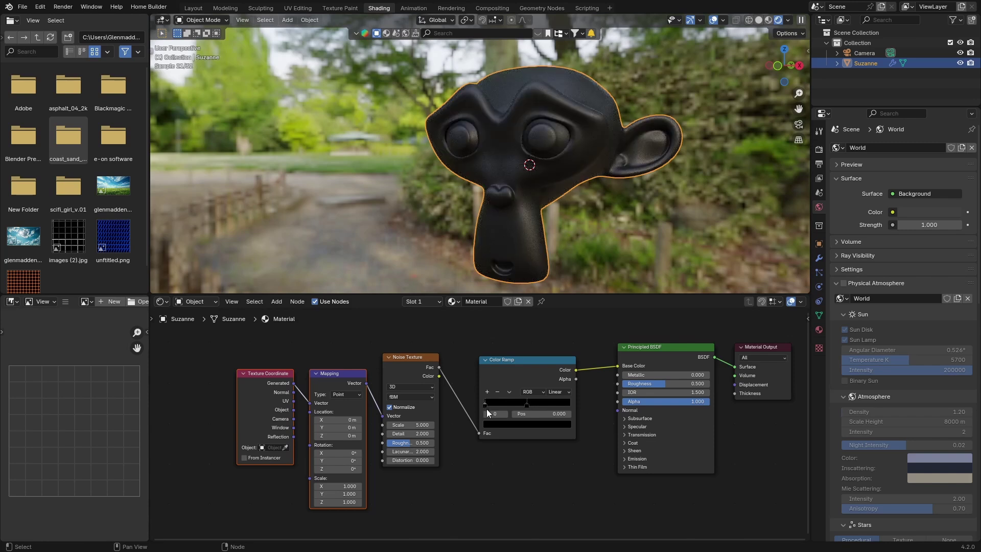
click(507, 422)
Raise the Noise Texture Detail to 9.5 and set its Scale to 95
ctrl+scroll(549, 362, up, 4)
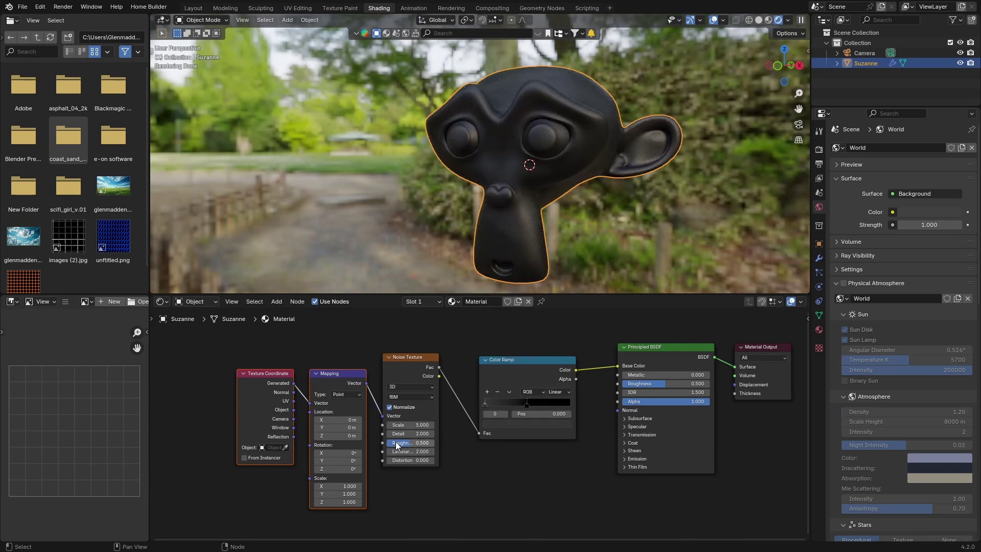
scroll(404, 434, up, 1)
drag(393, 437, 423, 436)
scroll(541, 171, up, 5)
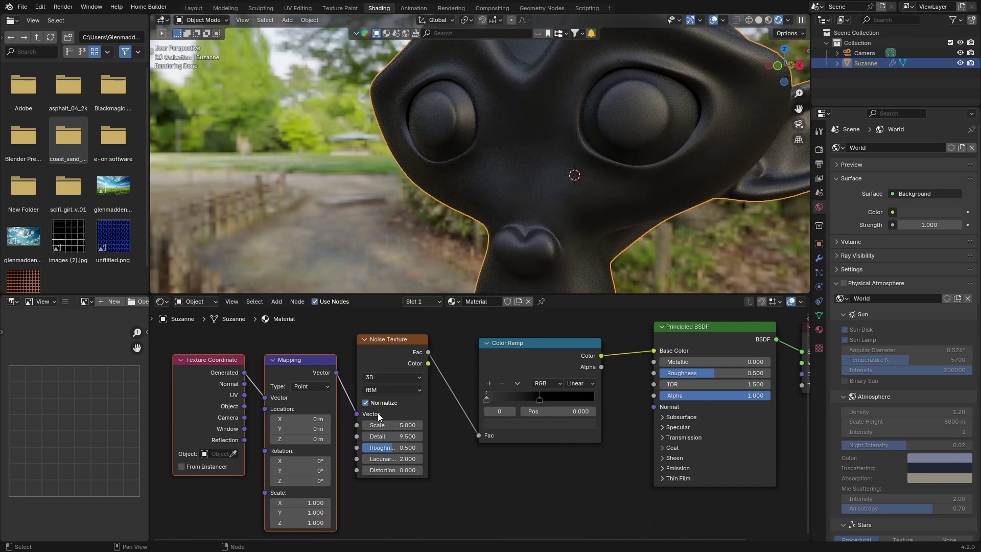
click(382, 425)
key(BackSpace)
text(95)
key(Return)
Set the noise Distortion to 0.300 and Roughness to 1.000
scroll(562, 154, up, 2)
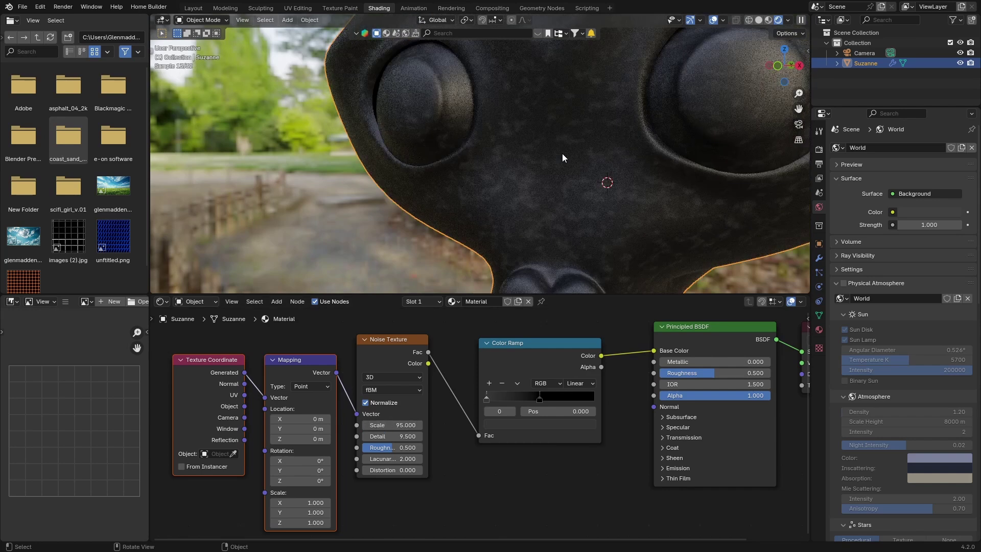
scroll(562, 152, down, 3)
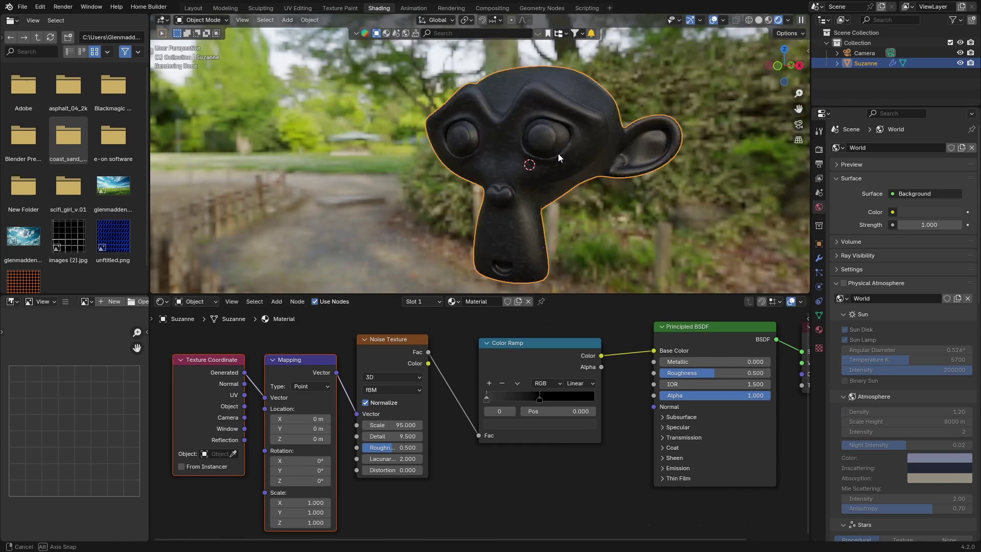
middle_drag(558, 153, 574, 156)
drag(390, 470, 416, 470)
scroll(526, 210, up, 2)
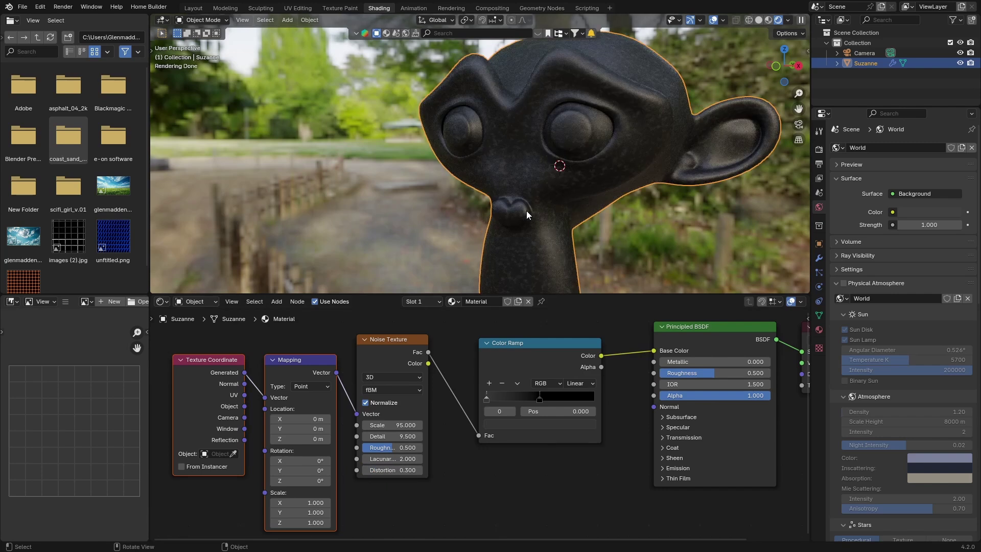
drag(393, 448, 416, 448)
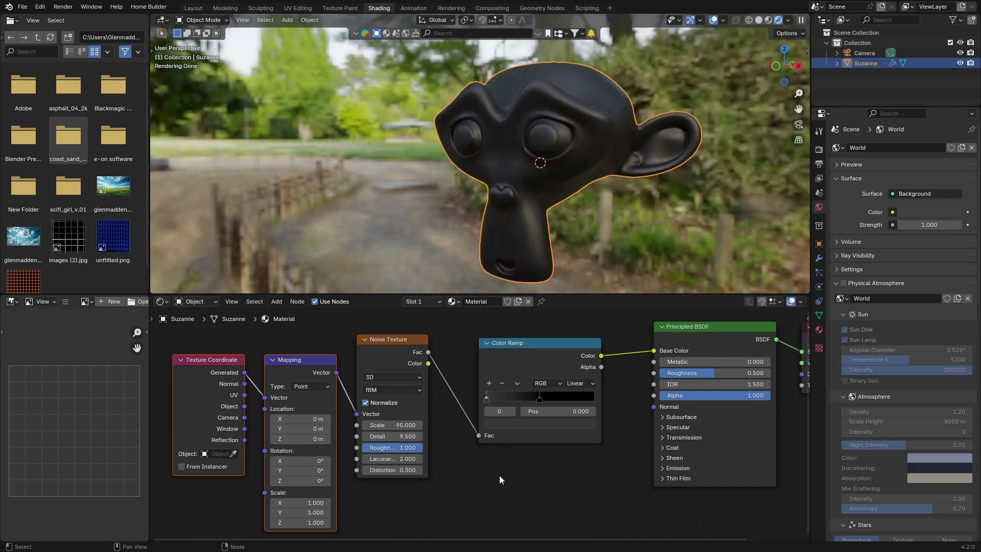
middle_drag(499, 475, 522, 427)
scroll(488, 407, down, 3)
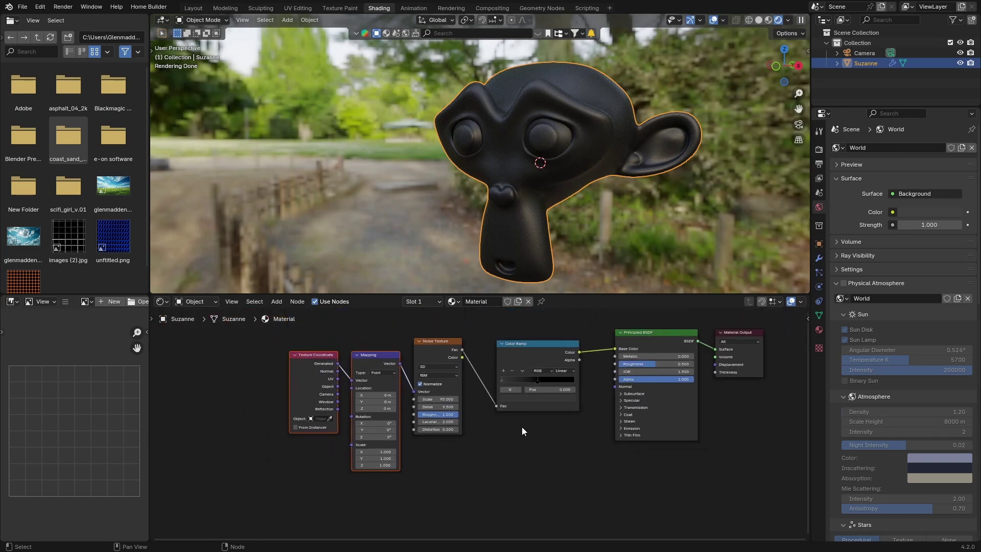
key(shift+a)
Add a second Color Ramp fed by the noise Fac and driving the BSDF Roughness
text(c)
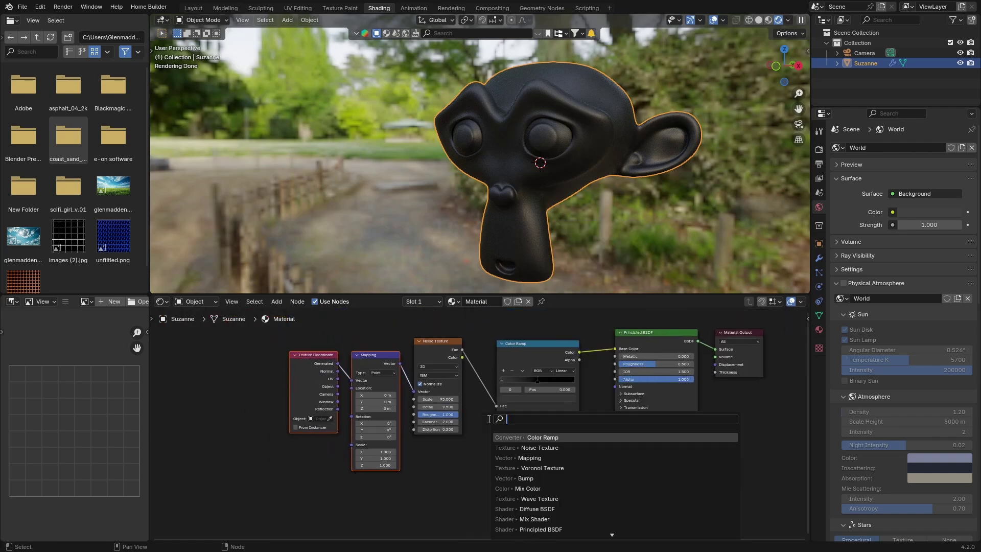
text(ol)
click(532, 447)
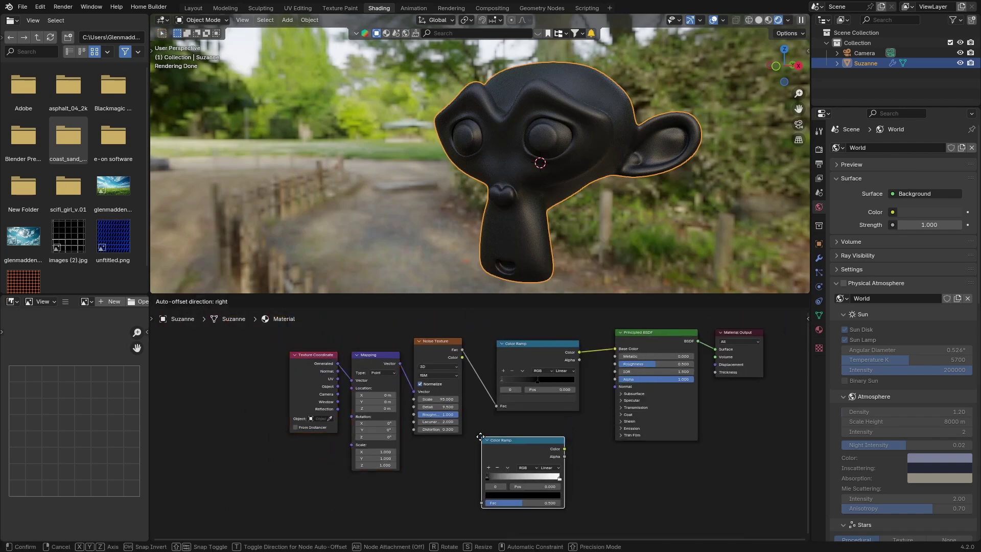
click(514, 437)
drag(462, 349, 514, 504)
drag(597, 449, 609, 363)
middle_drag(524, 437, 504, 413)
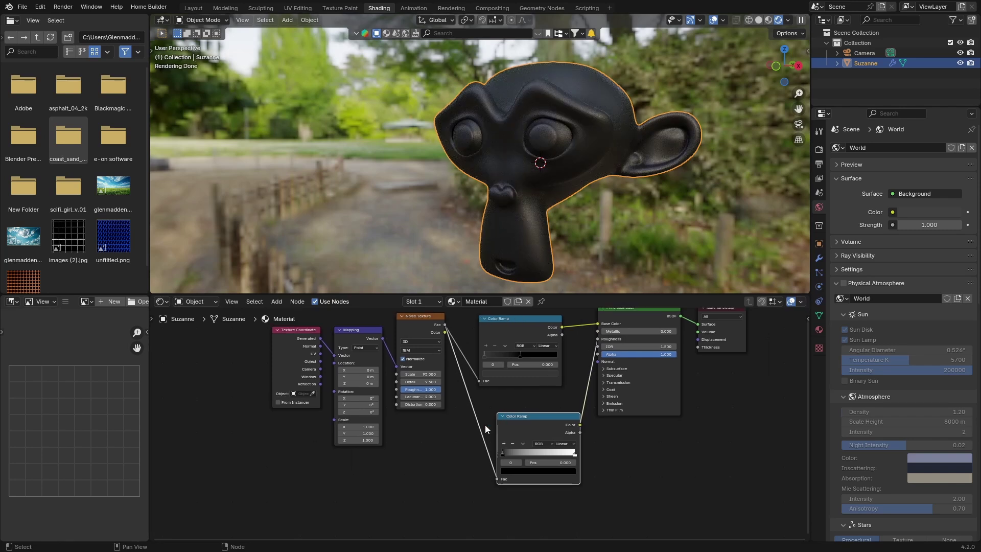
Move the second ramp's black stop to 0.282 and white stop to 0.882
scroll(500, 461, up, 2)
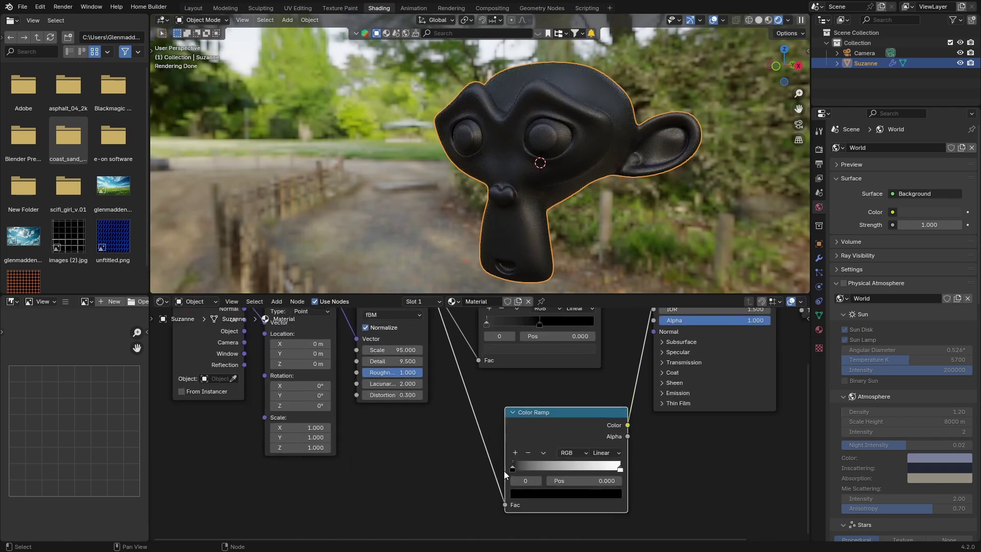
drag(514, 468, 546, 469)
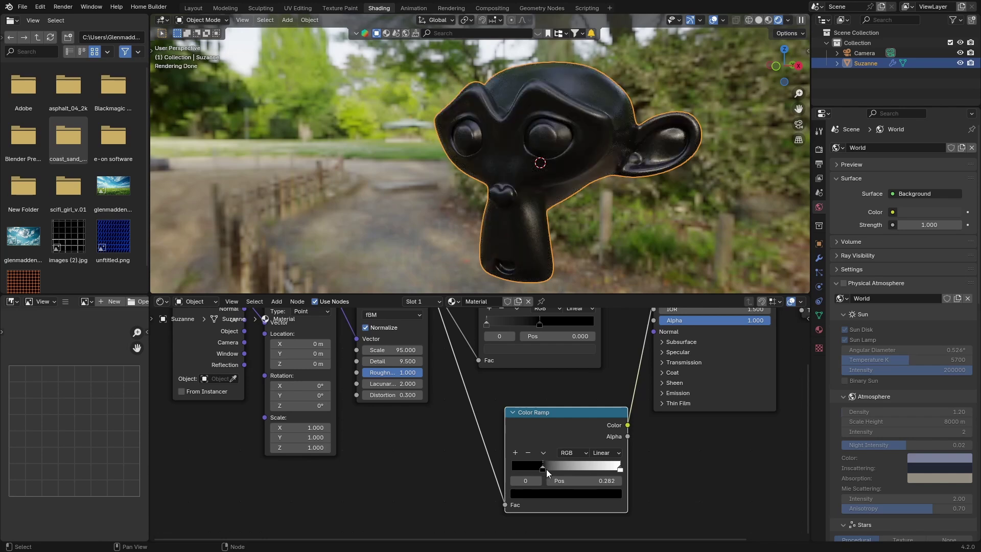
scroll(521, 245, up, 3)
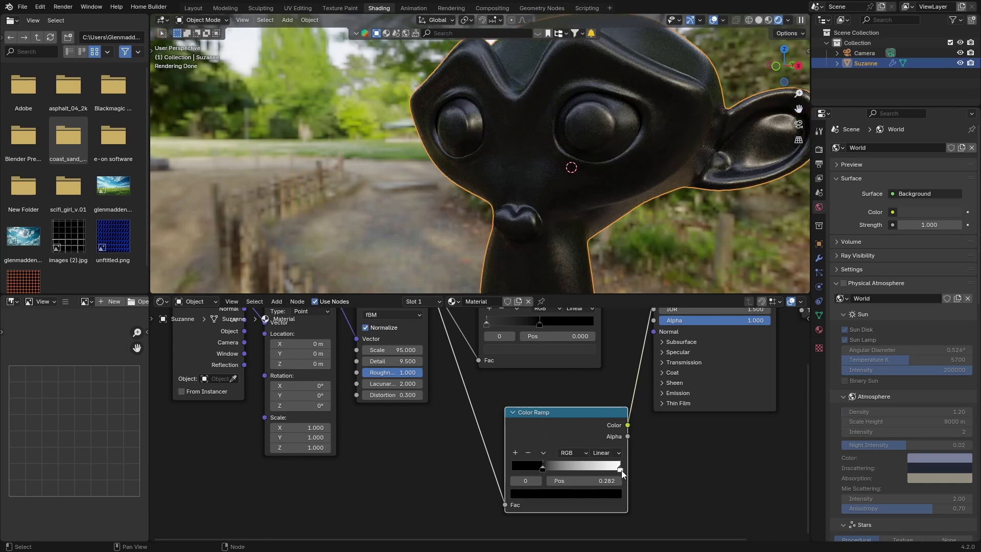
drag(621, 470, 608, 468)
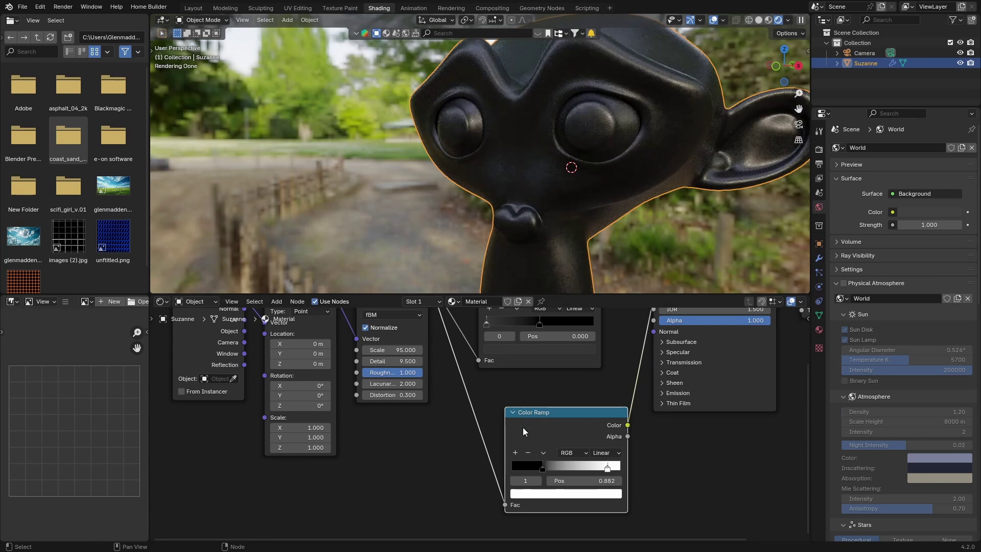
Rearrange the lower Color Ramp and Principled BSDF nodes for a tidier layout
drag(522, 427, 483, 410)
click(725, 352)
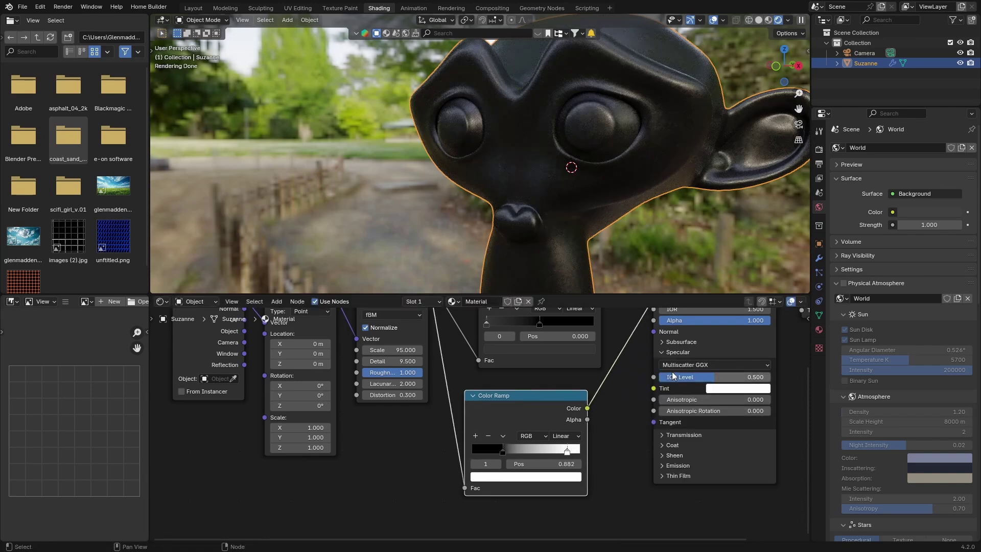
scroll(638, 423, down, 2)
click(638, 423)
drag(654, 363, 665, 422)
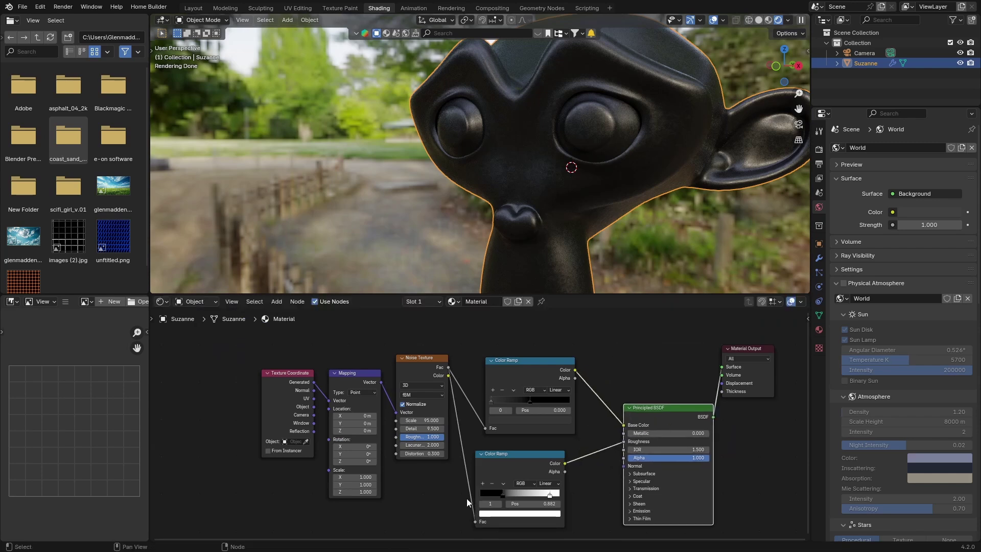
shift+scroll(442, 496, down, 5)
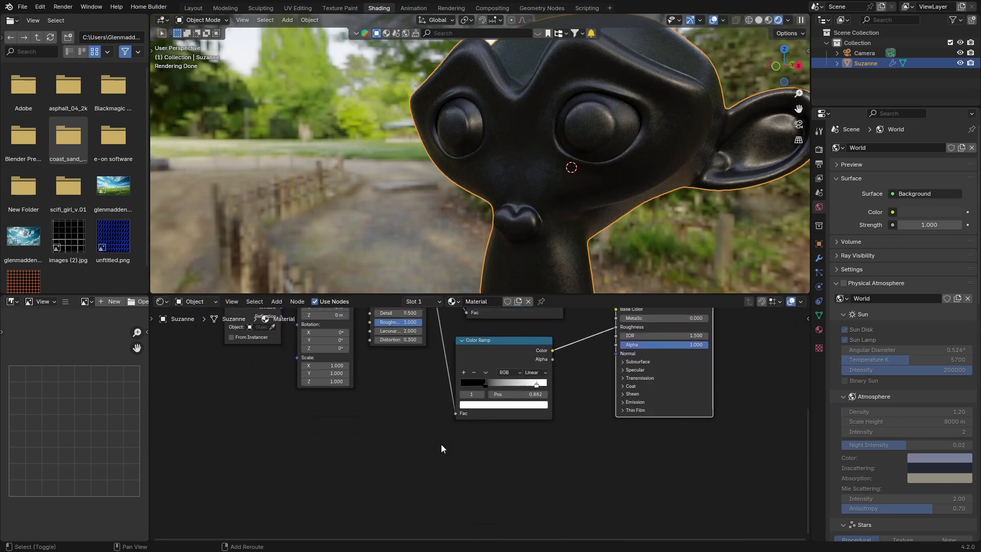
key(shift+a)
Add a Bump node and connect its Normal to the Principled BSDF Normal
mouse_move(418, 432)
text(bum)
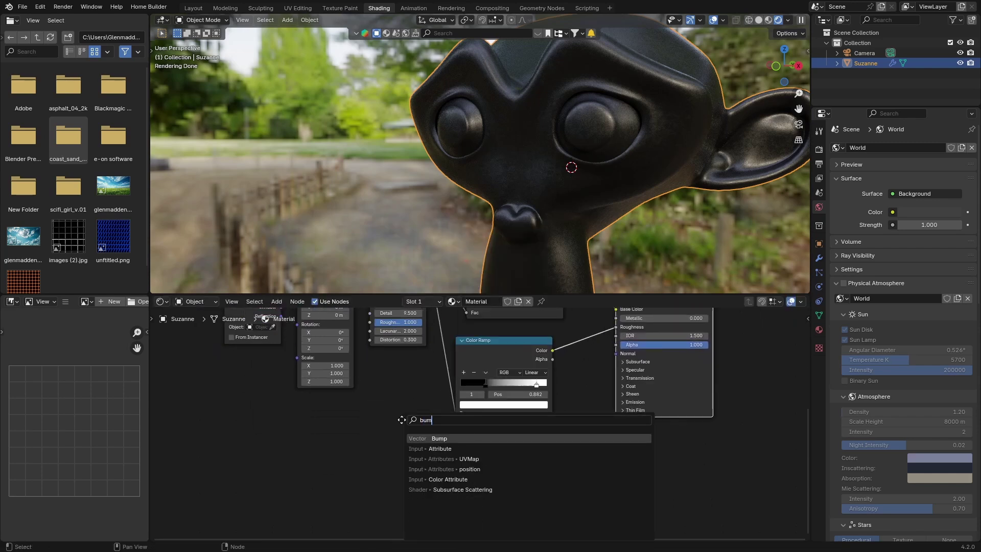
key(Return)
click(488, 450)
drag(524, 461, 614, 354)
scroll(606, 440, down, 3)
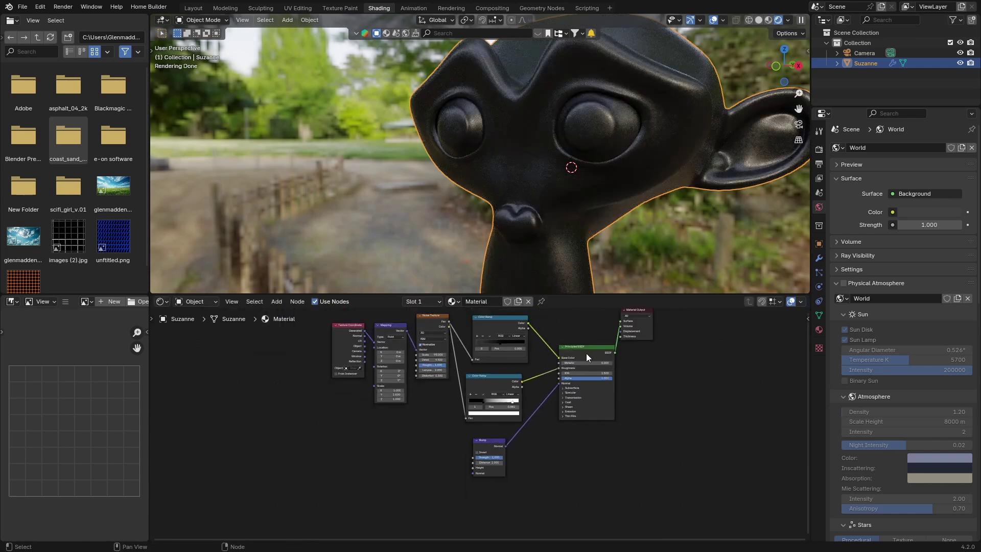
scroll(345, 446, up, 5)
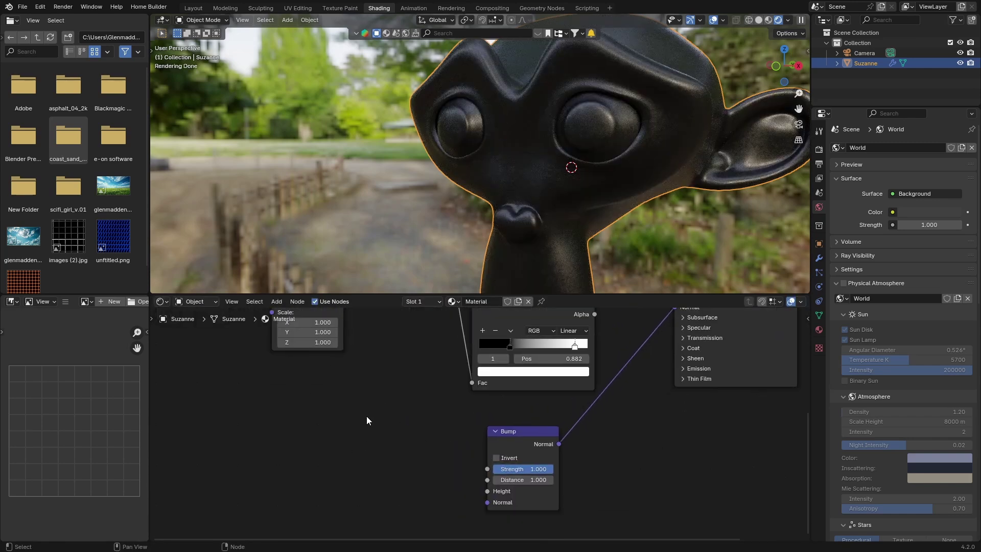
Add a Math Add node and link its Value into the Bump Height
key(shift+a)
text(m)
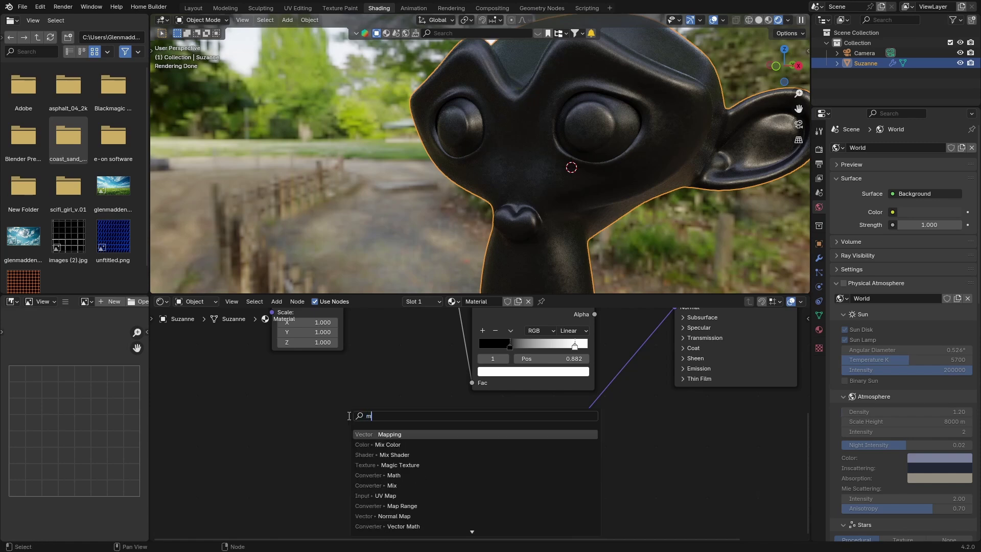
key(Down)
key(Down)
key(Down)
key(Down)
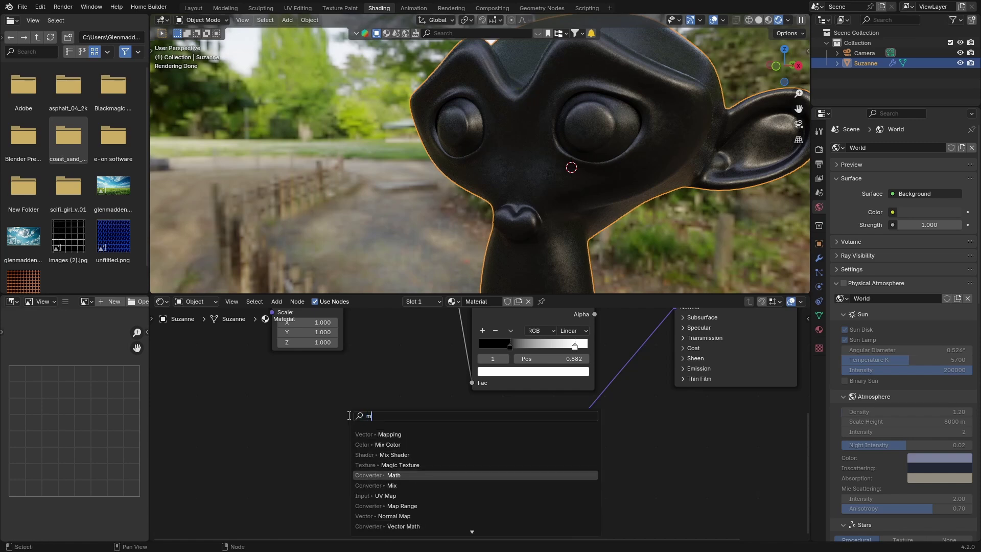
key(Return)
drag(423, 440, 487, 491)
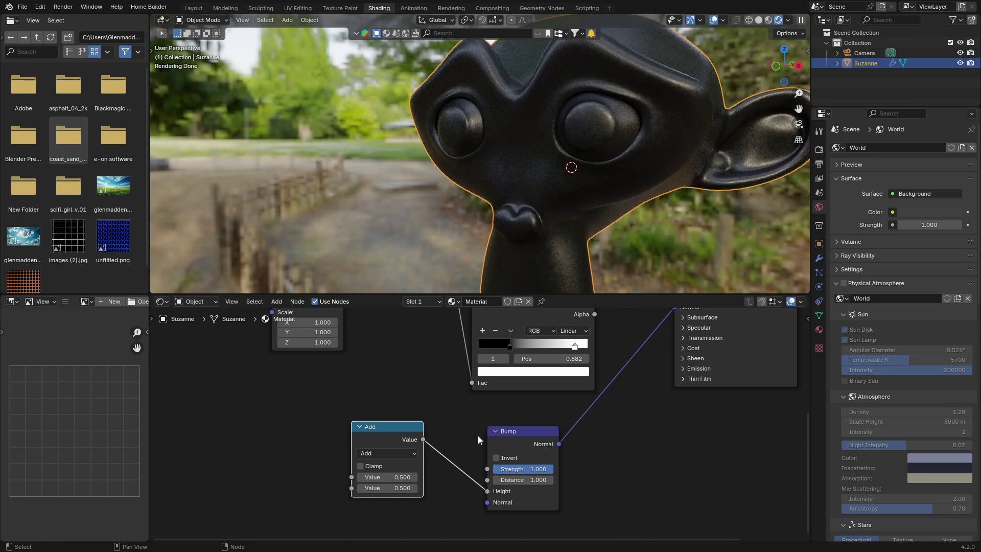
ctrl+scroll(449, 419, left, 3)
scroll(360, 384, down, 1)
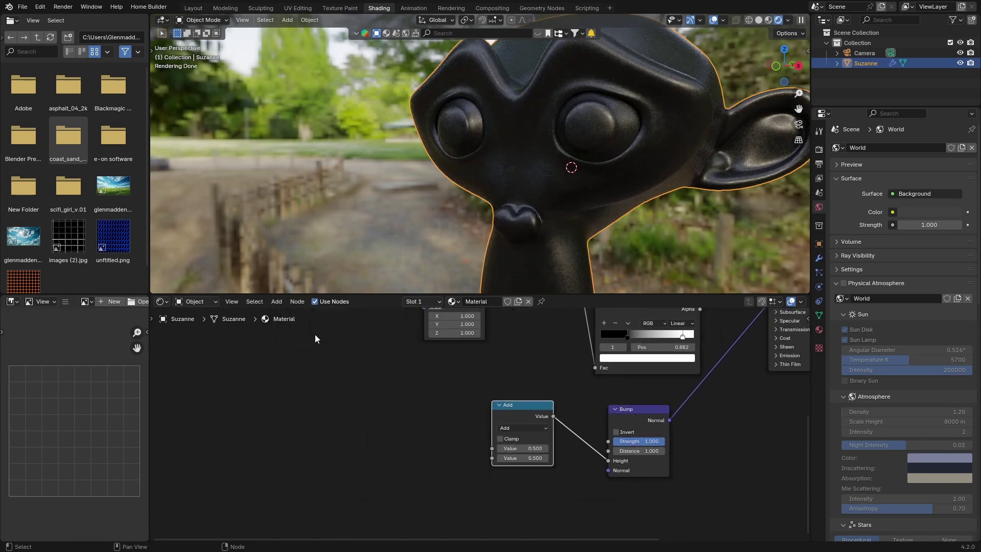
key(shift+a)
Add two Noise Texture nodes, one above the other, left of the Add node
text(noi)
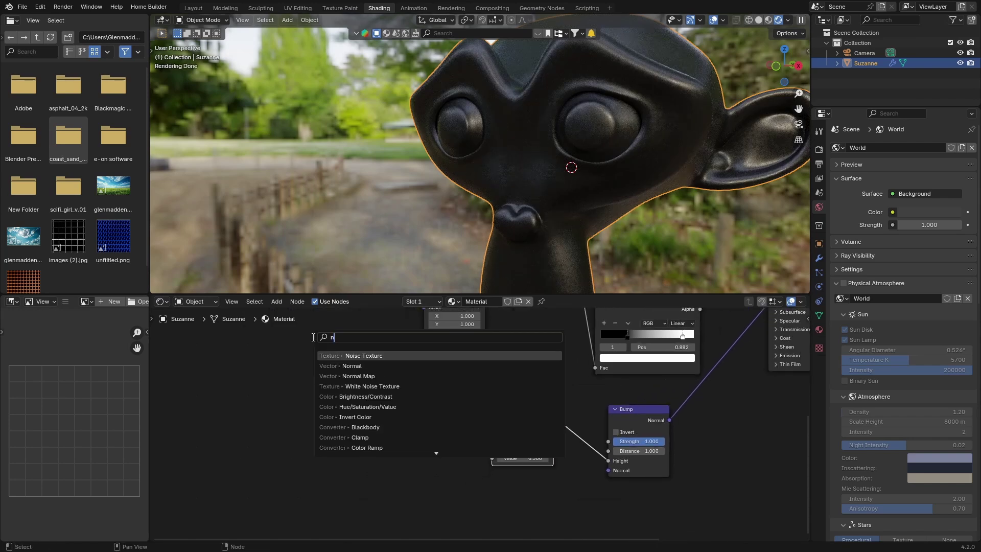
key(Return)
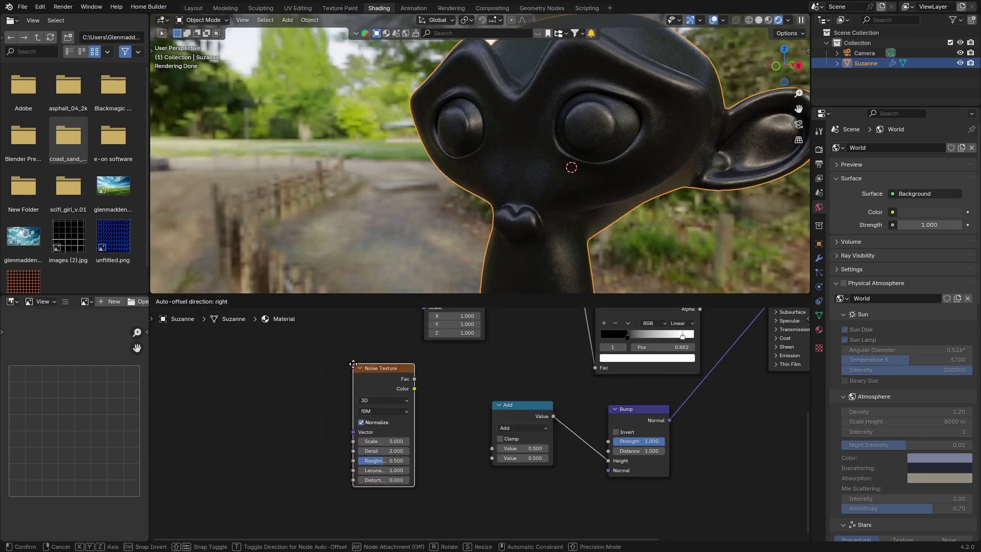
click(356, 358)
middle_drag(305, 457, 325, 402)
key(shift+a)
click(296, 400)
text(no)
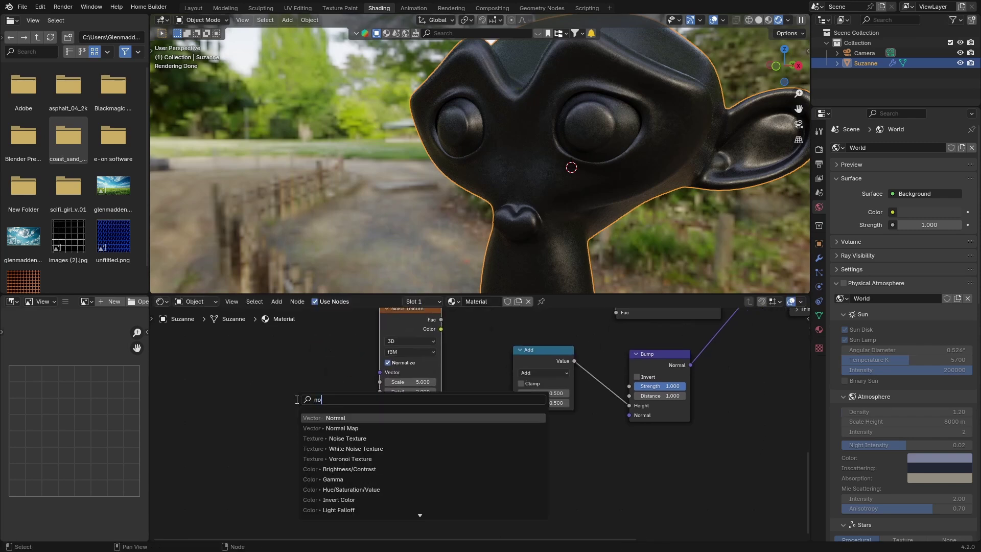
key(Down)
key(Down)
key(Return)
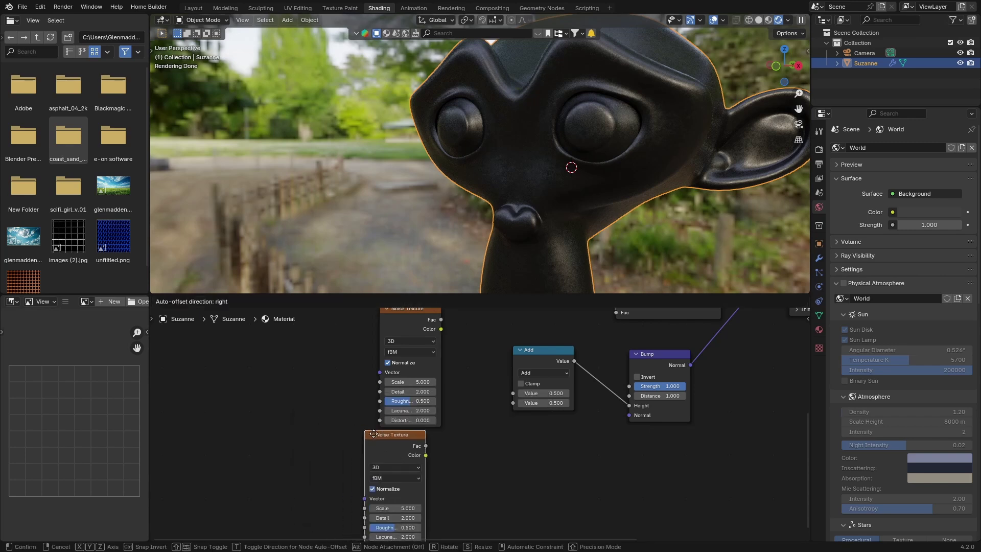
click(378, 434)
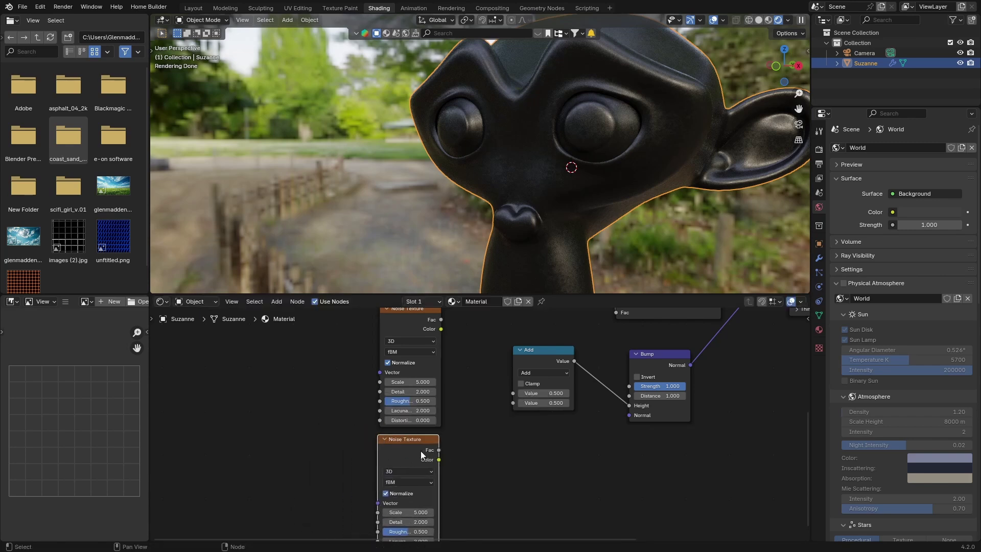
Connect both noise Fac outputs to the Add node's two Value inputs
scroll(330, 421, down, 1)
scroll(330, 421, down, 1)
drag(447, 445, 495, 409)
drag(448, 341, 498, 394)
Move Texture Coordinate and Mapping left and feed the Mapping vector into both new noises
scroll(404, 408, down, 4)
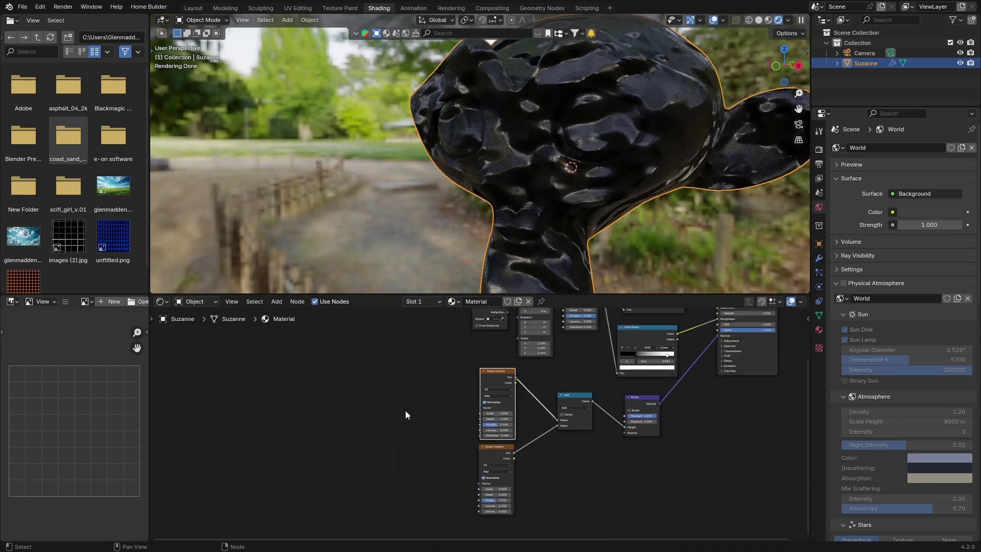
scroll(391, 377, down, 1)
middle_drag(396, 369, 392, 406)
click(473, 378)
drag(474, 379, 367, 380)
drag(498, 379, 403, 389)
scroll(393, 413, up, 1)
scroll(391, 416, down, 3)
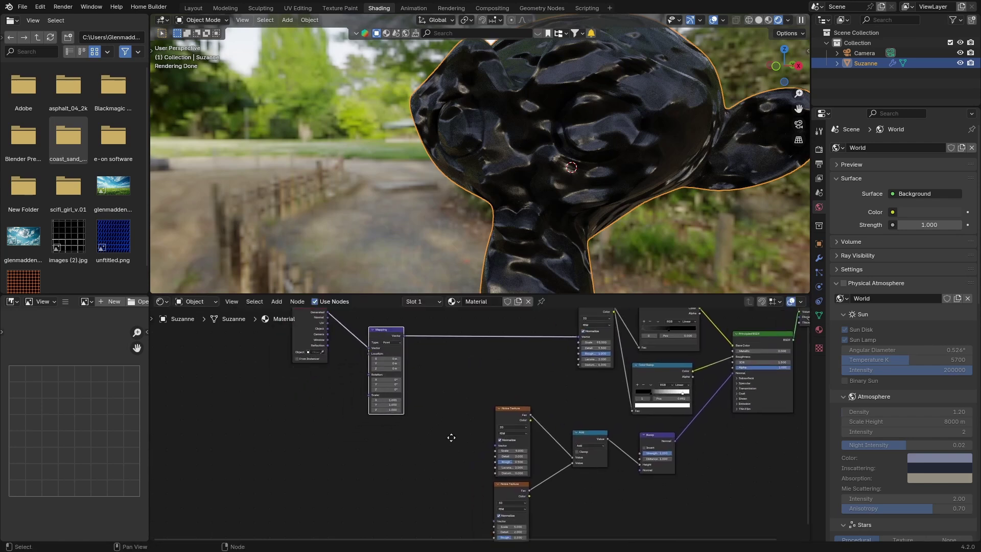
drag(412, 328, 503, 437)
drag(412, 329, 501, 513)
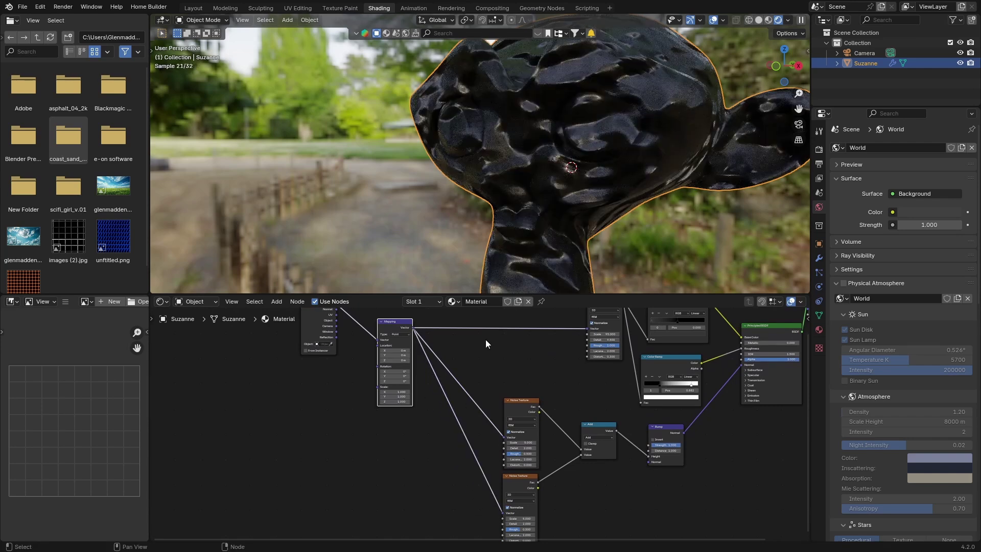
scroll(631, 486, up, 3)
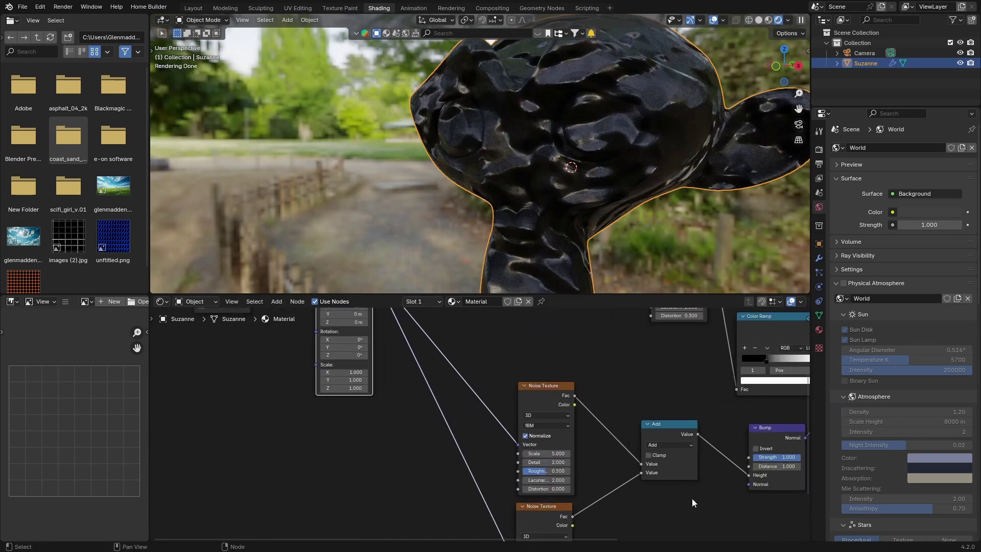
Lower the Bump Strength to 0.125 and enable Invert, then inspect Suzanne
scroll(692, 495, up, 3)
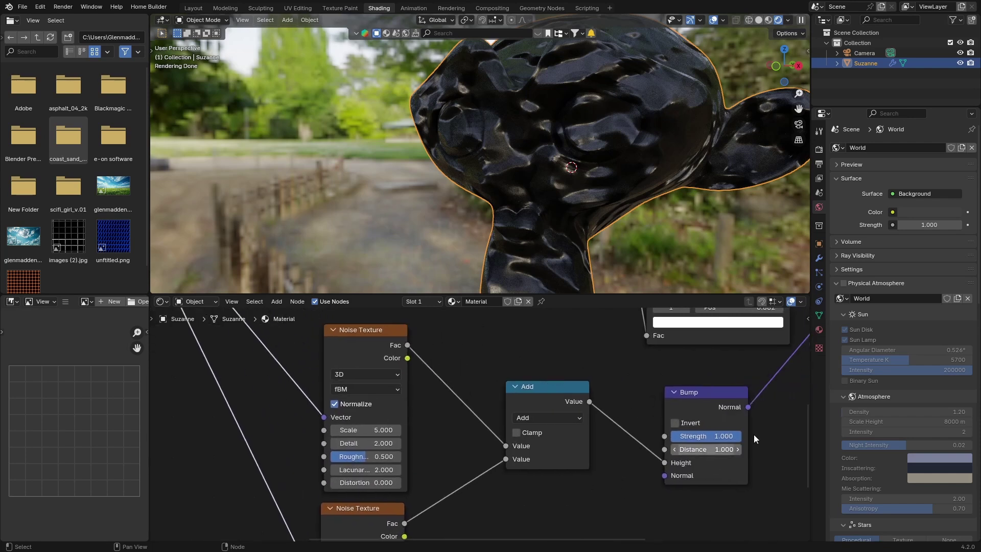
drag(735, 435, 673, 436)
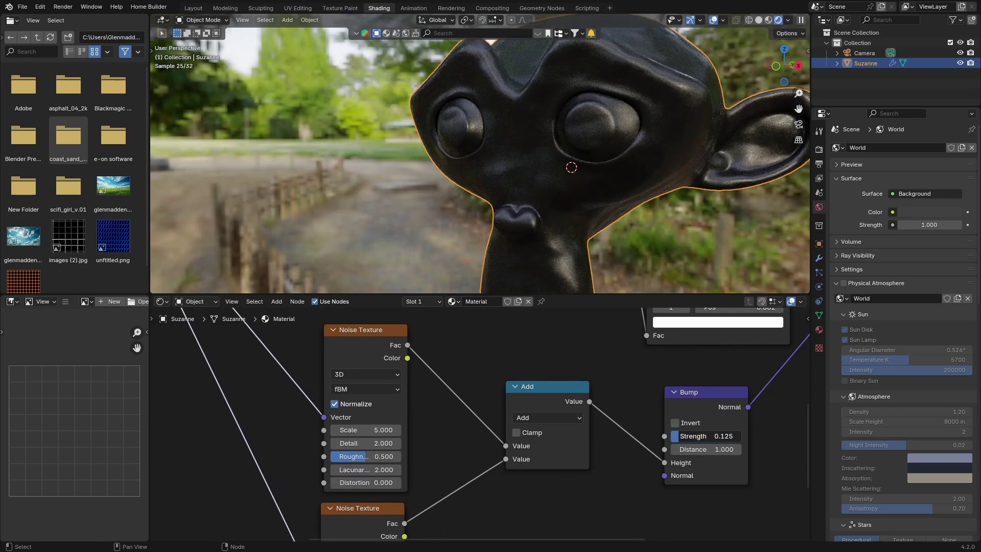
click(675, 422)
middle_drag(571, 167, 599, 171)
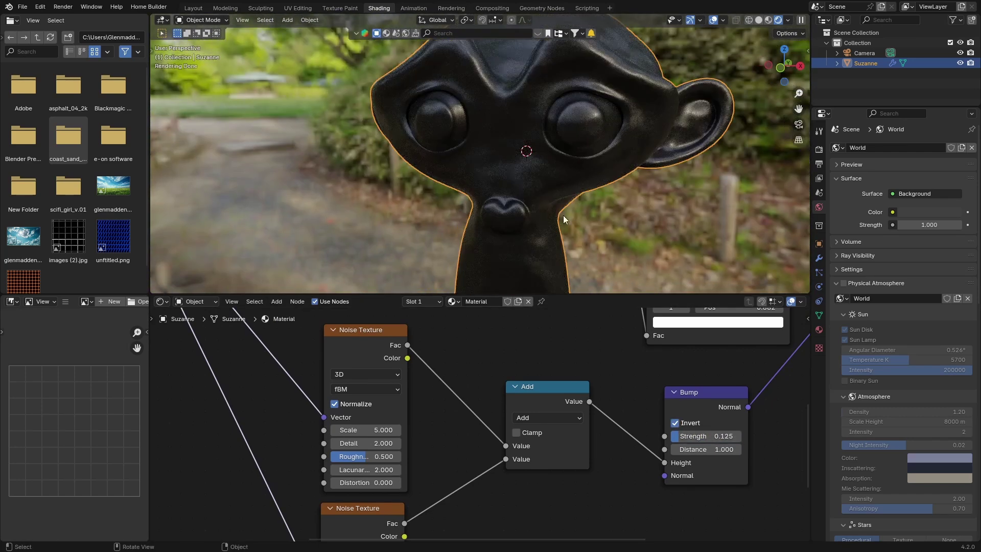
Change the Math node operation from Add to Multiply
click(533, 415)
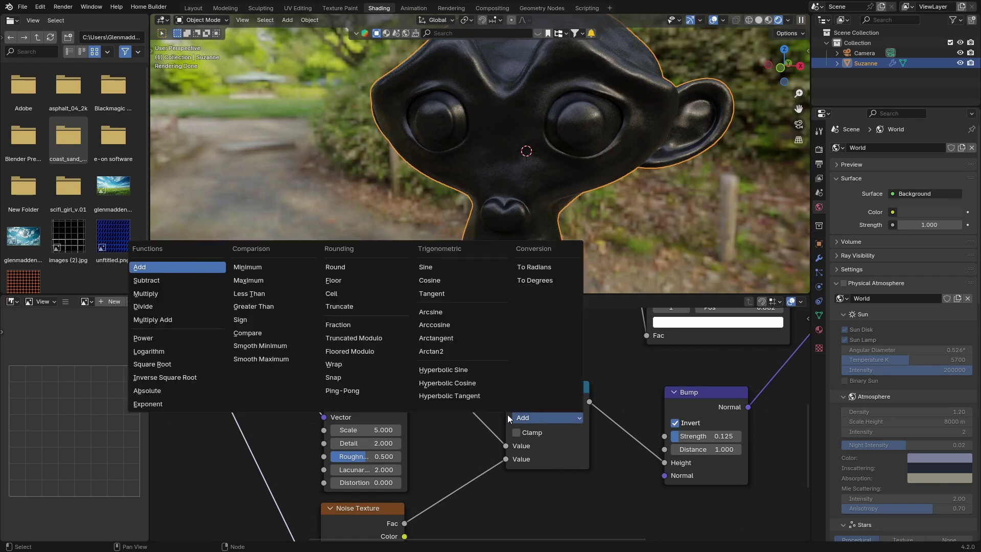
click(146, 293)
middle_drag(616, 149, 459, 183)
Give the first Noise Texture Scale 8.5, Detail 6.9, Roughness 0.708 and Distortion 0.1
scroll(481, 148, up, 2)
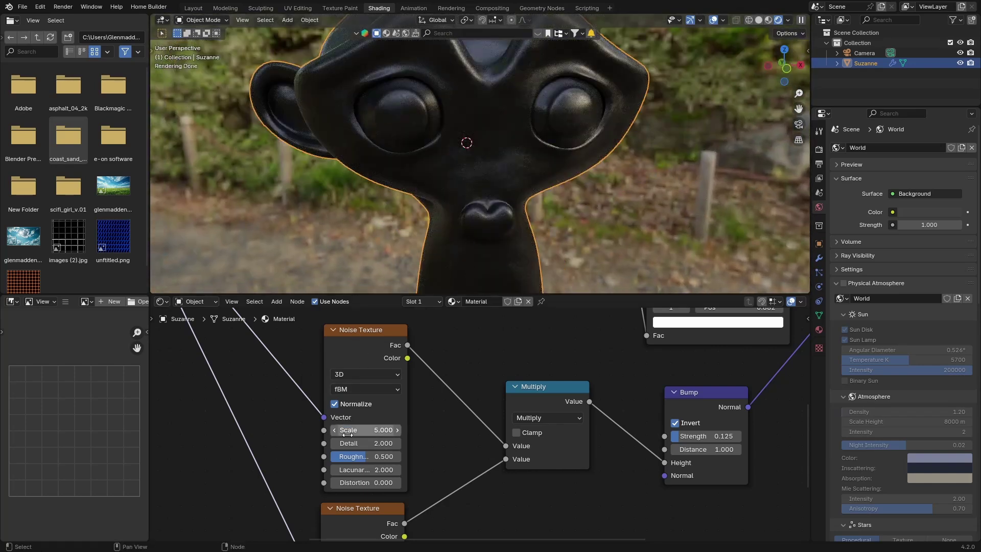
drag(350, 432, 418, 443)
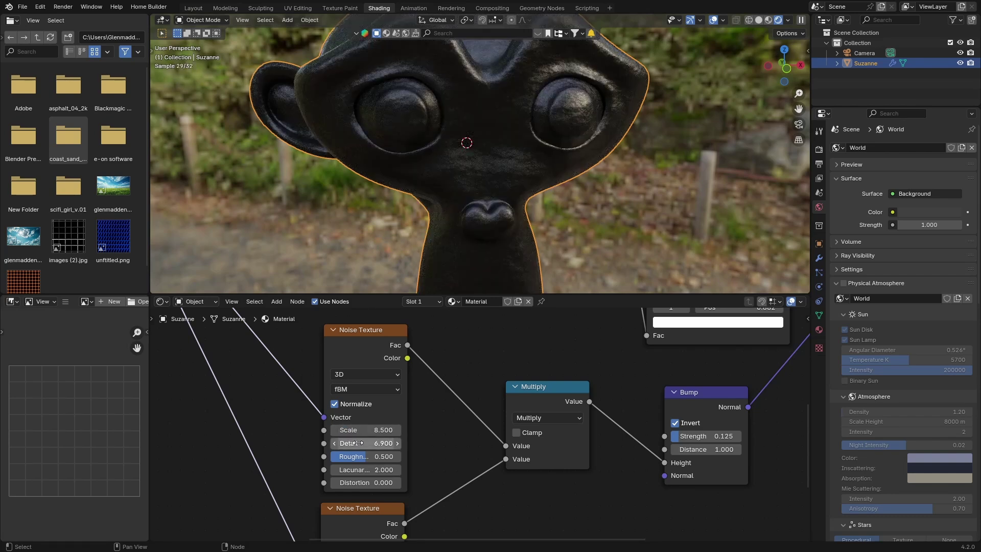
drag(357, 456, 380, 456)
scroll(497, 162, up, 3)
scroll(498, 161, up, 2)
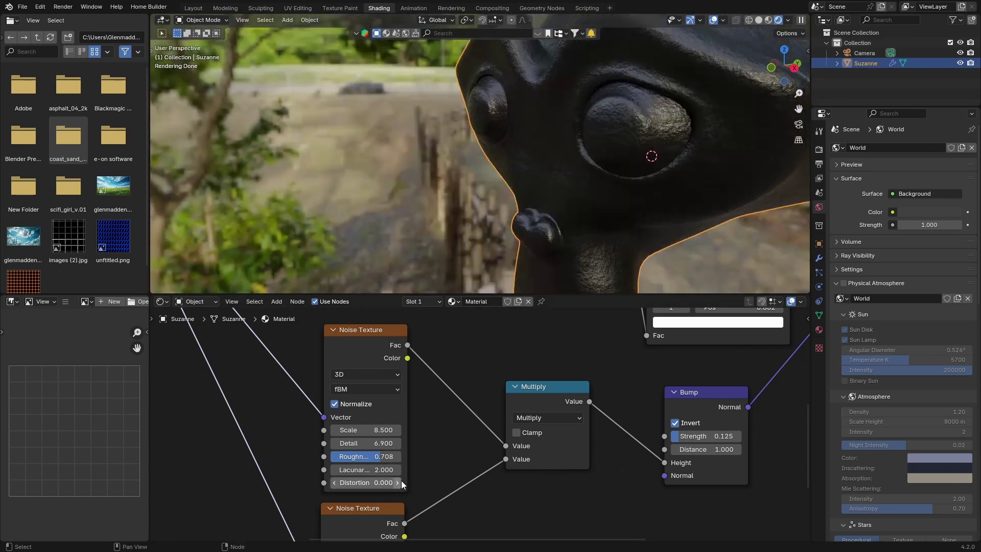
drag(401, 480, 397, 483)
middle_drag(580, 166, 454, 163)
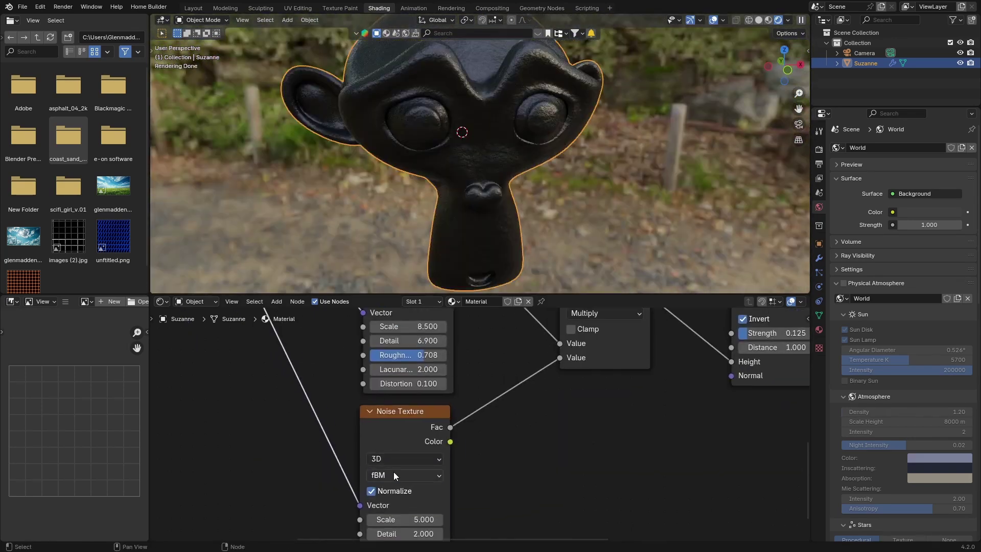
click(393, 471)
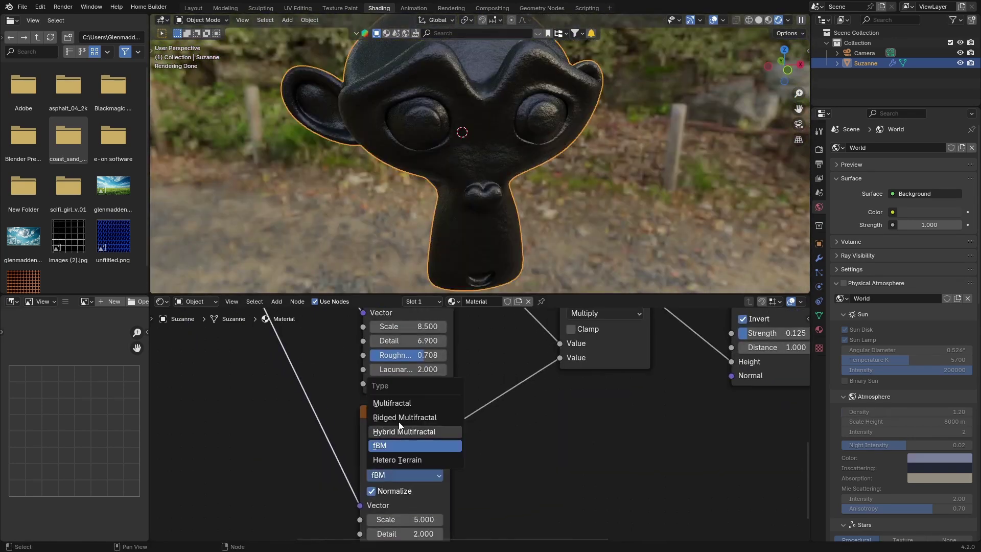
Make the second Noise Texture Multifractal with Scale 11.2, Detail 6.7, Roughness 0.758, Distortion 0.5
click(397, 403)
drag(382, 503, 404, 517)
scroll(418, 219, up, 3)
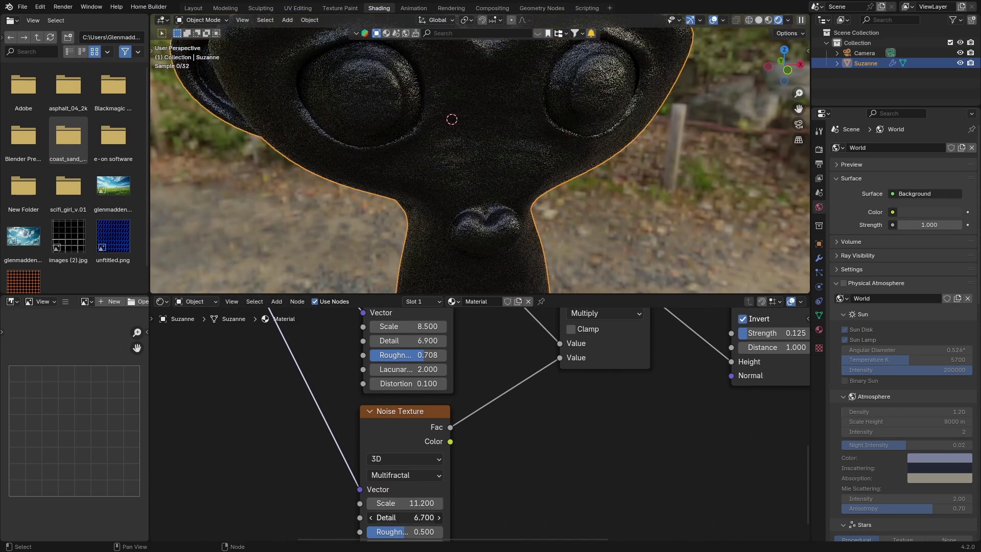
middle_drag(294, 510, 323, 433)
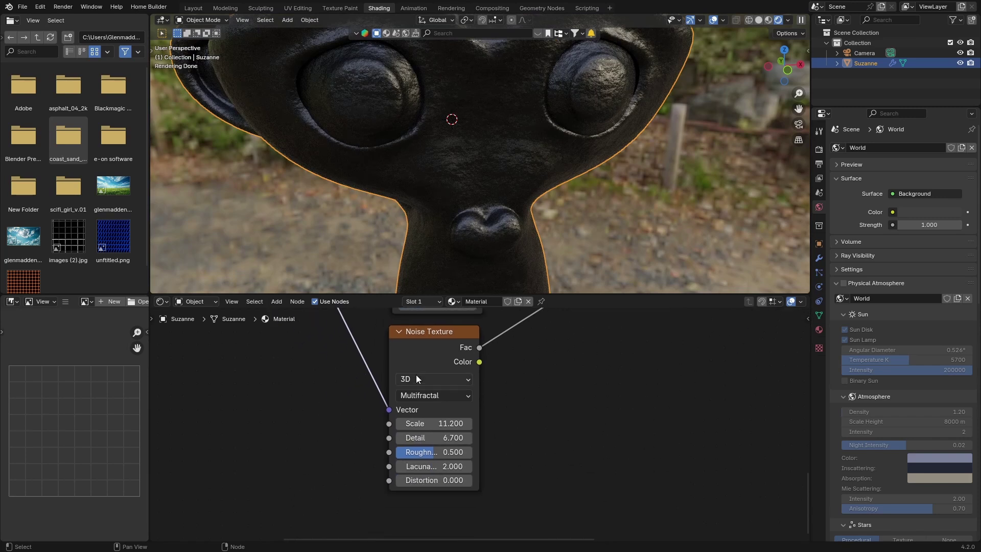
drag(418, 452, 437, 452)
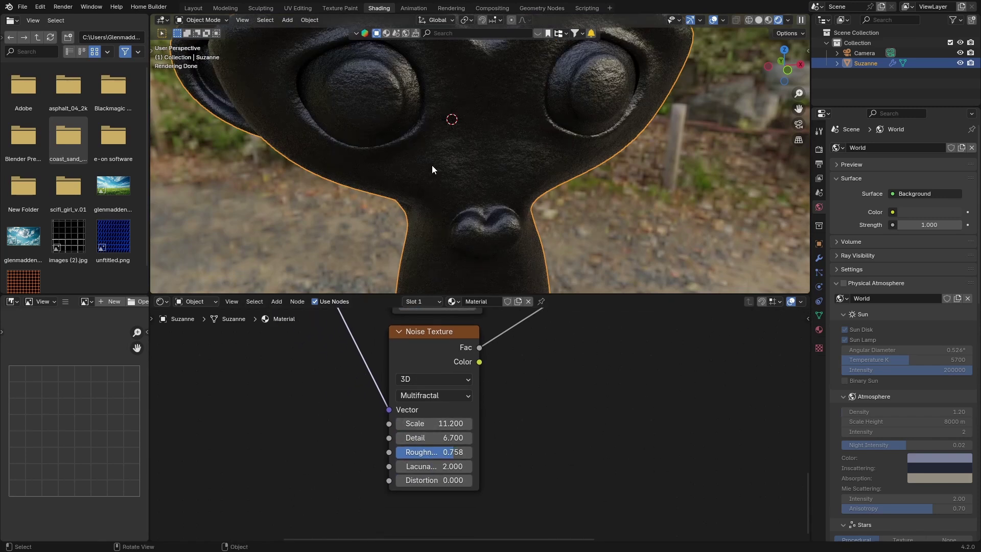
drag(424, 480, 450, 480)
middle_drag(388, 153, 563, 115)
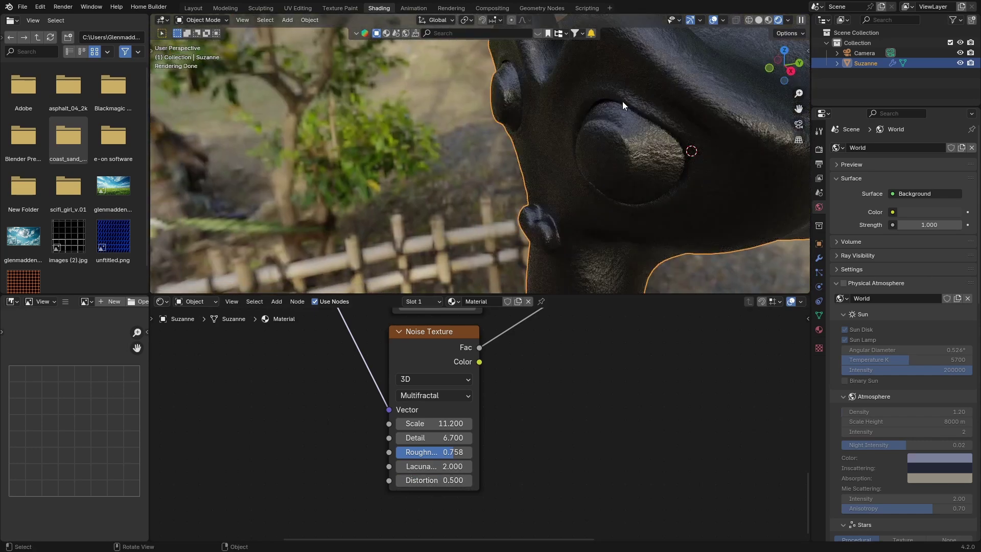
middle_drag(513, 143, 567, 130)
scroll(314, 474, down, 2)
scroll(327, 419, down, 3)
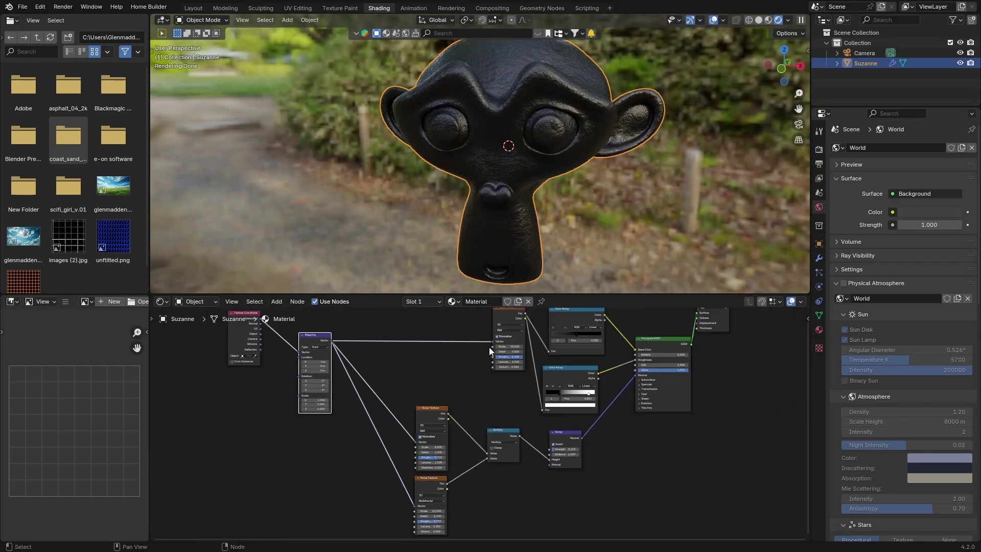
Color the Color Ramp's 0.495 stop blue (Hue 0.592, Saturation 0.927, Value 0.435)
scroll(467, 370, up, 3)
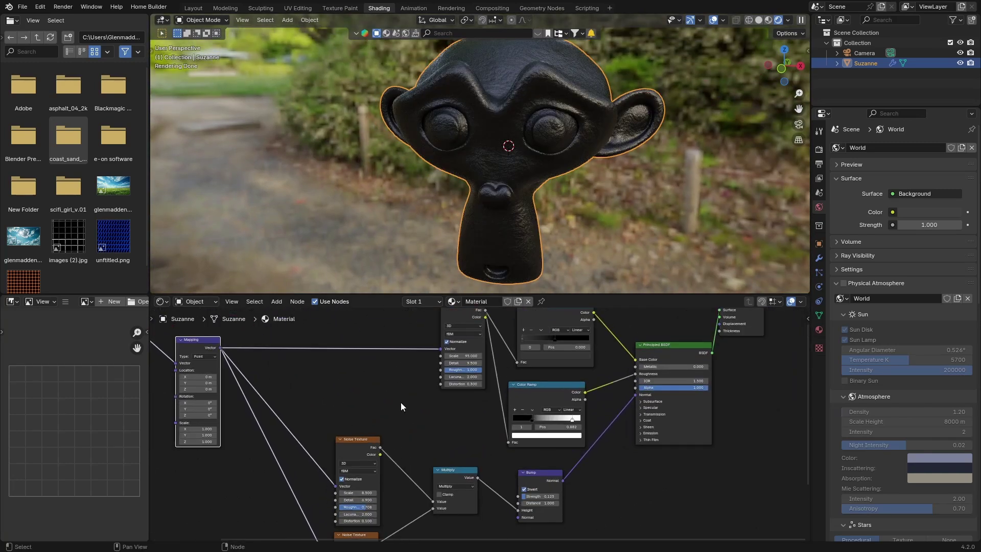
scroll(493, 370, up, 3)
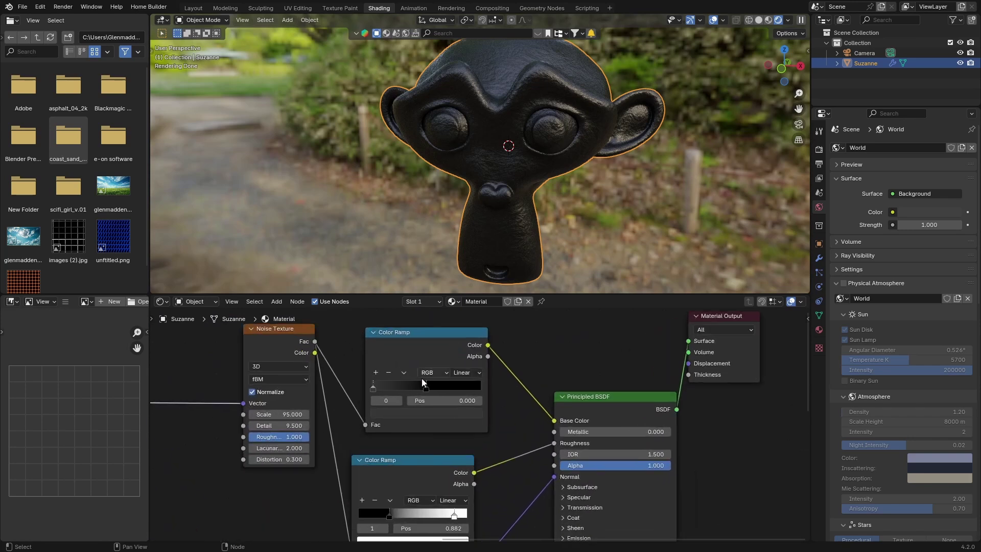
click(426, 388)
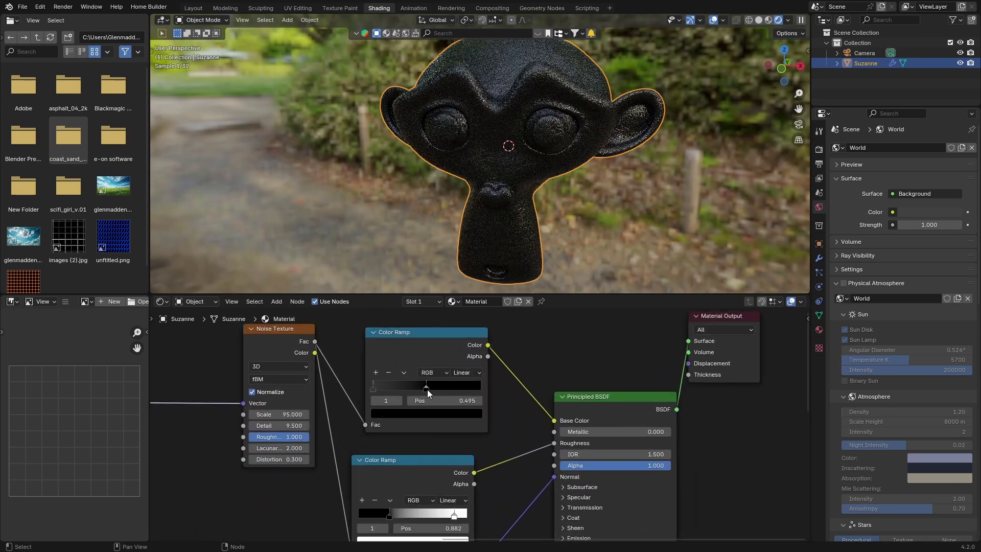
click(438, 413)
drag(473, 341, 474, 281)
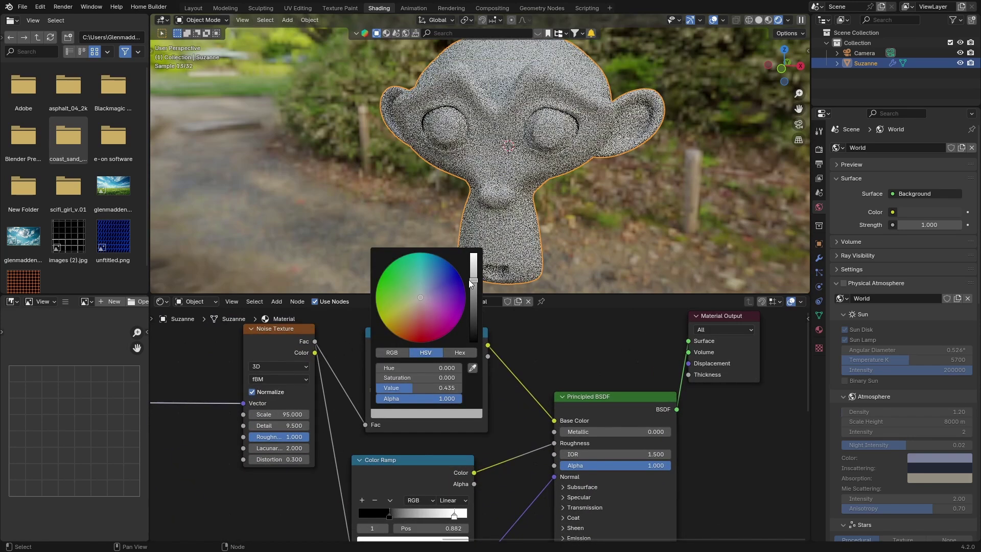
drag(418, 298, 446, 244)
scroll(505, 126, up, 4)
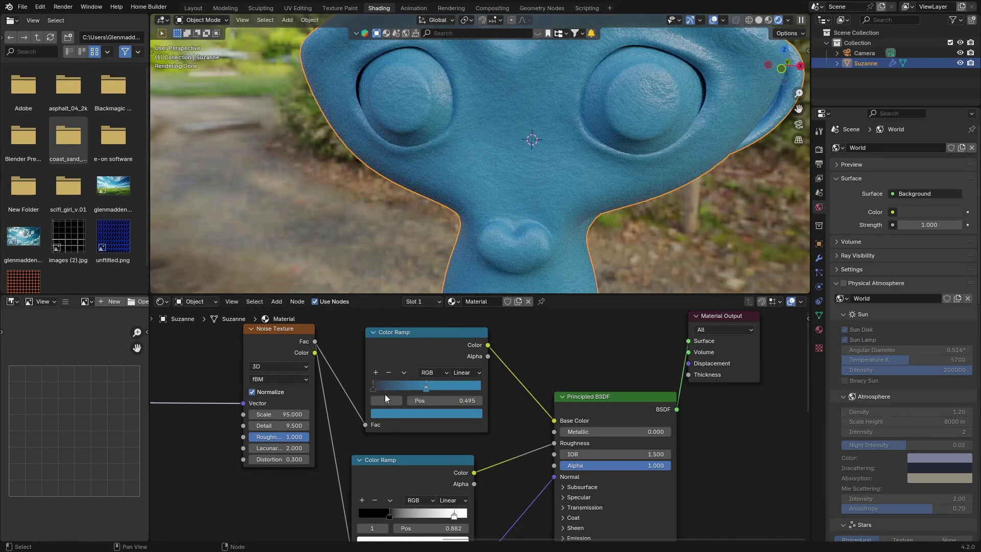
click(426, 387)
middle_drag(587, 124, 572, 153)
scroll(455, 161, down, 5)
middle_drag(456, 161, 501, 137)
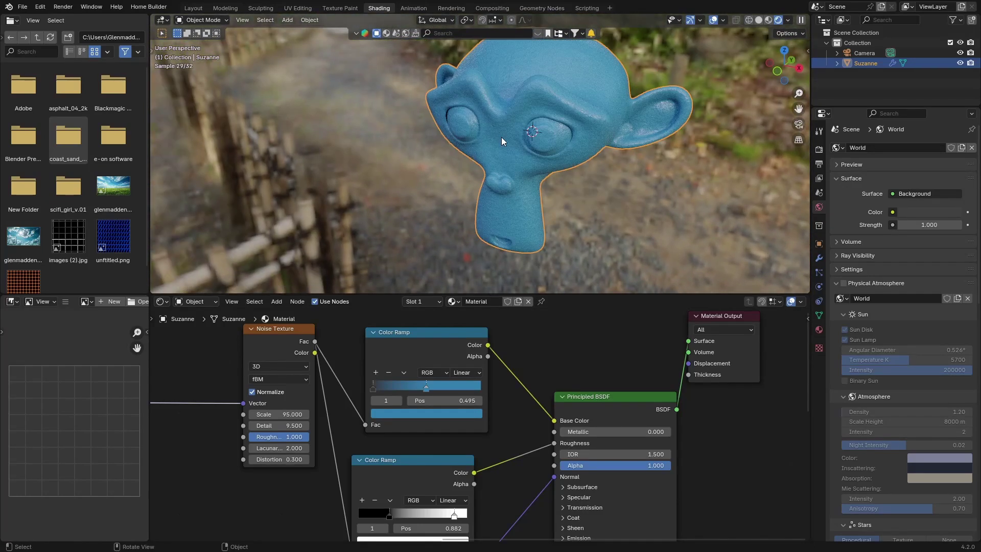
Switch to the Layout workspace and set the viewport to Rendered shading
click(195, 8)
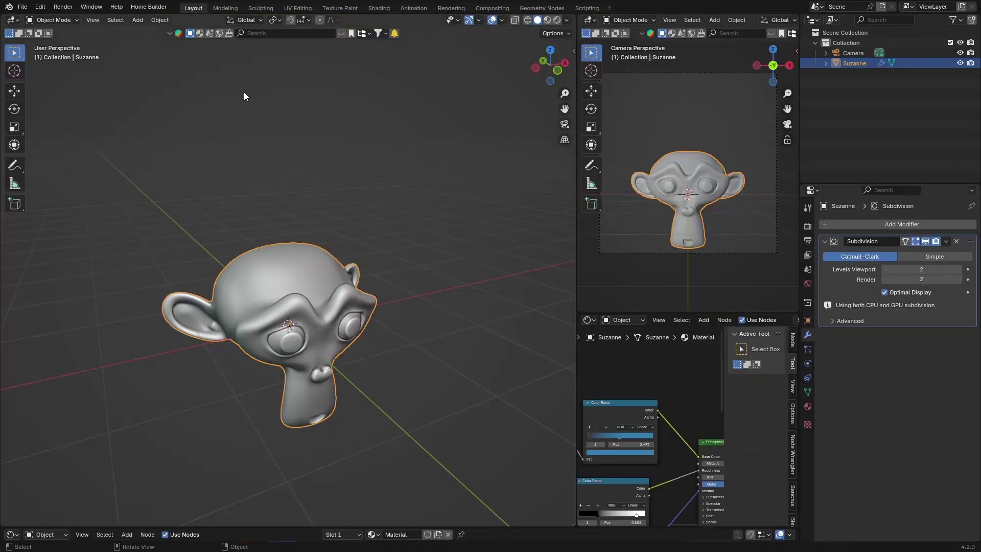
click(565, 20)
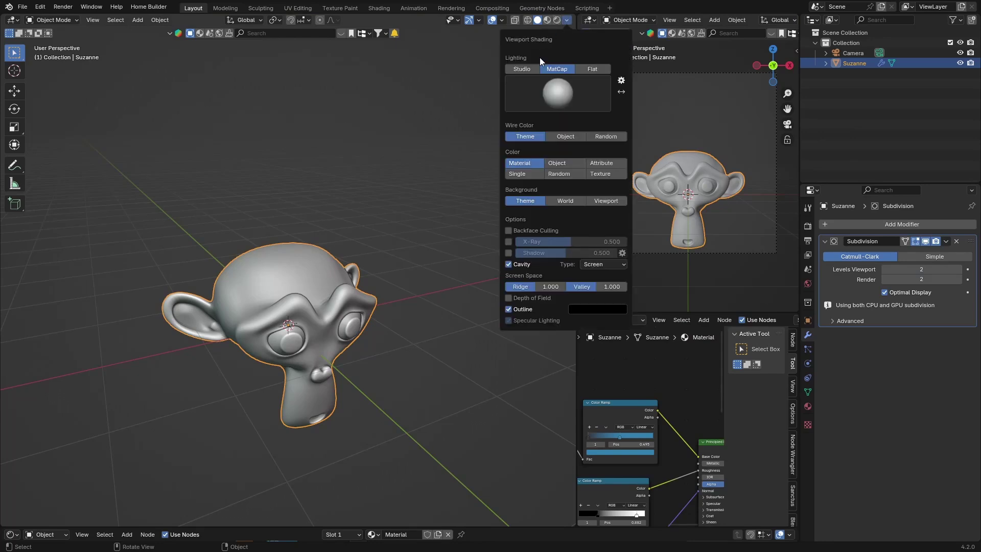
click(556, 20)
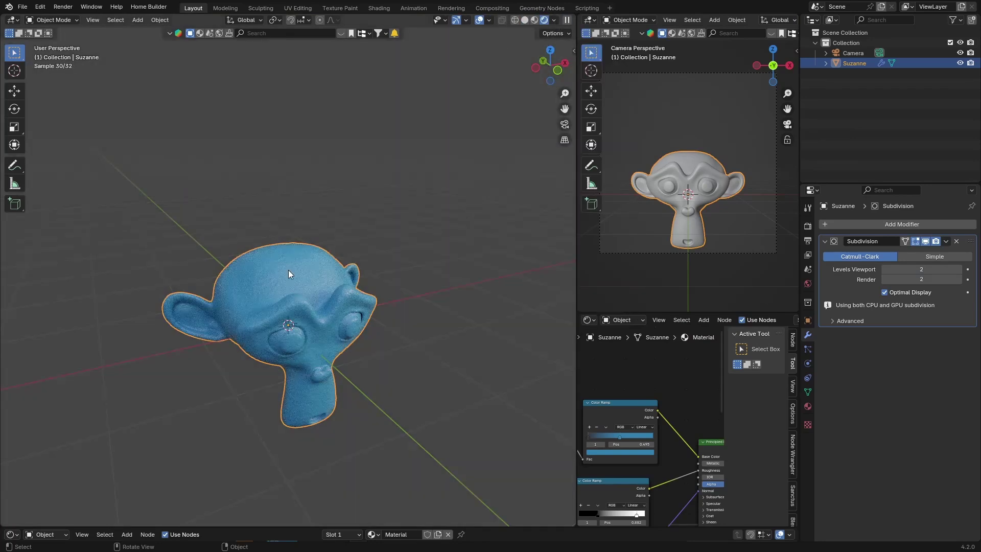
Deselect Suzanne and orbit around to inspect the blue, finely bumped head
scroll(253, 332, up, 4)
middle_drag(253, 333, 210, 293)
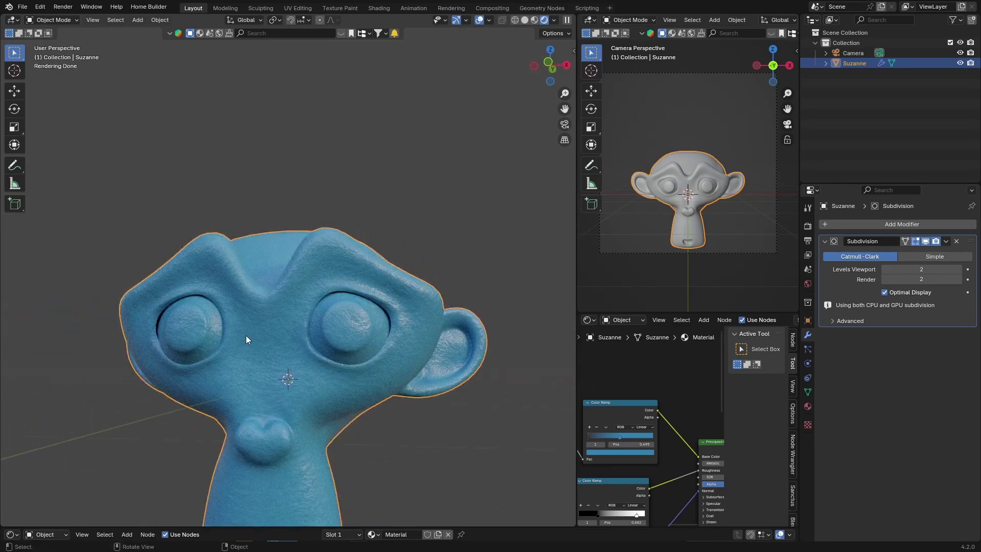
scroll(246, 335, up, 5)
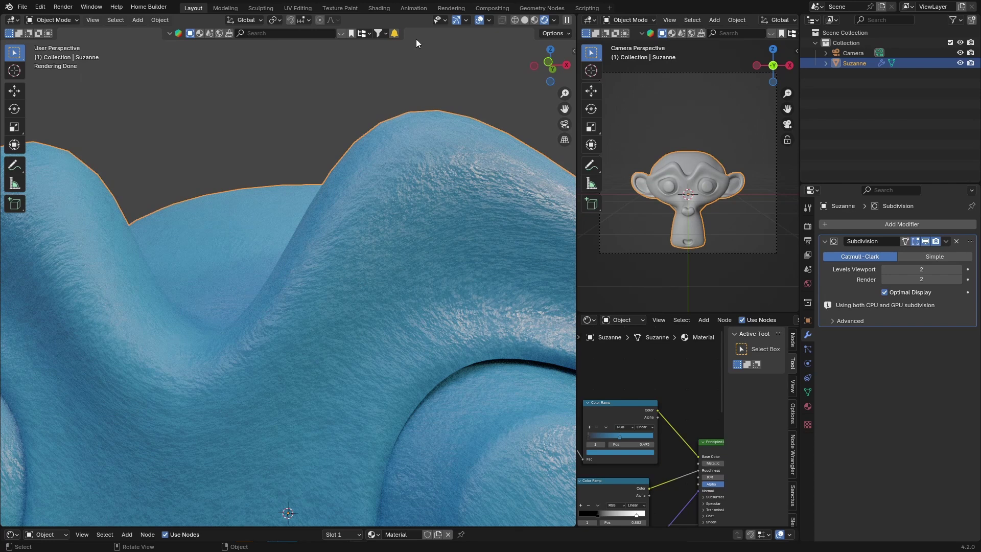
click(243, 116)
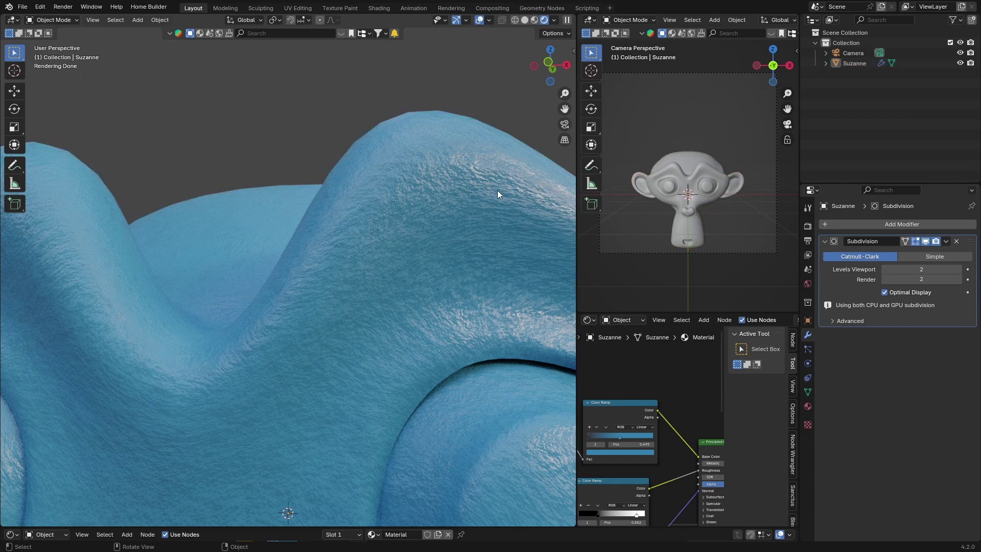
scroll(406, 292, down, 8)
middle_drag(407, 292, 341, 302)
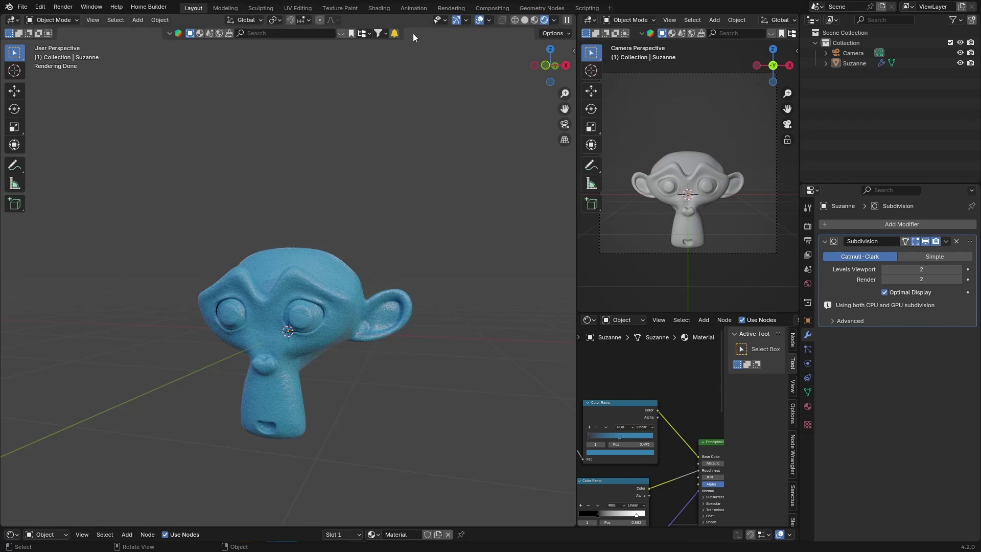